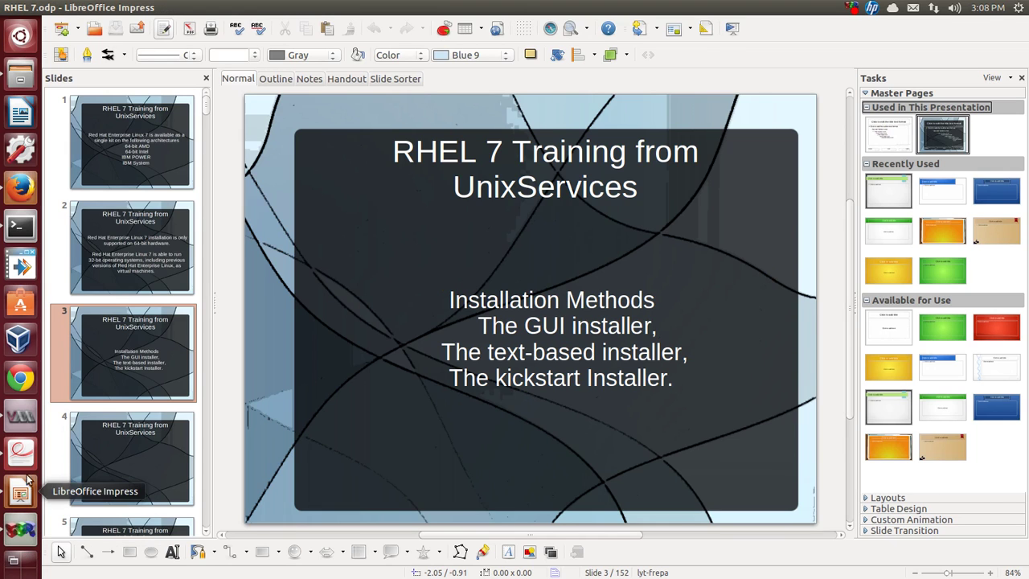
# Step: Switch to Virtual Machine Manager and start creating a new virtual machine
pyautogui.click(23, 418)
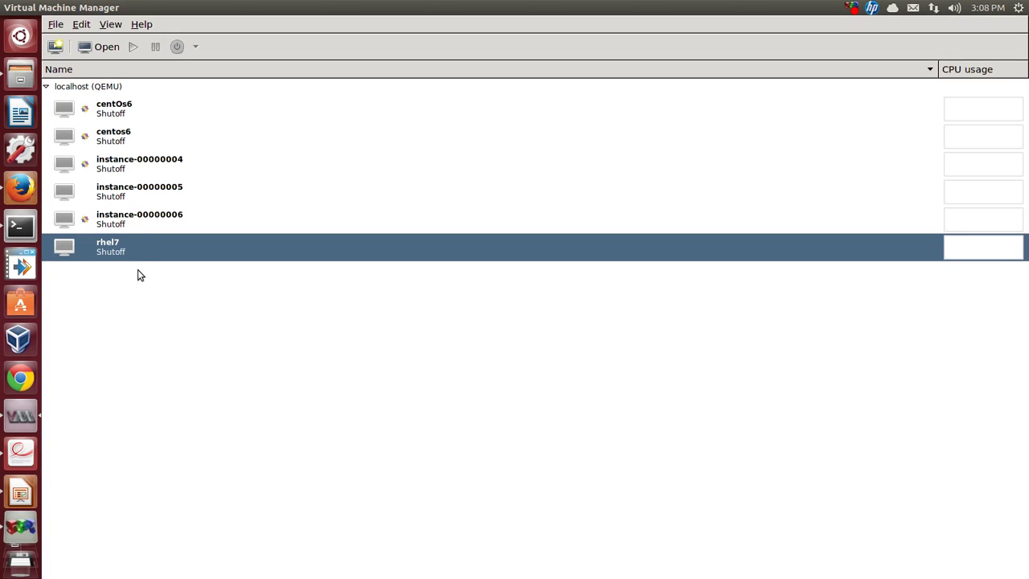
pyautogui.click(55, 49)
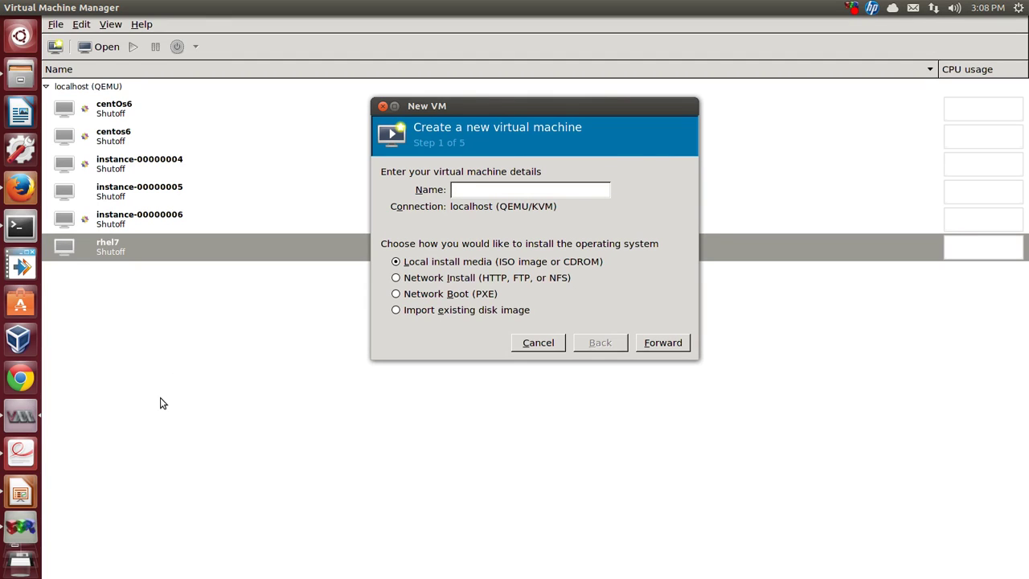
# Step: Examine the required minimum memory and disk space in the Red Hat Enterprise Linux limits article in Firefox
pyautogui.click(17, 455)
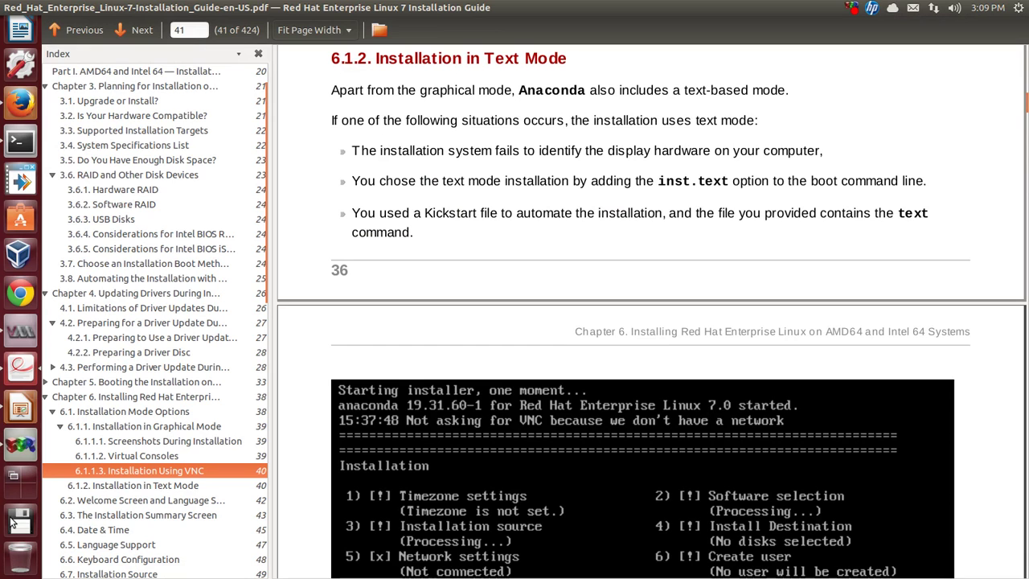
pyautogui.click(24, 103)
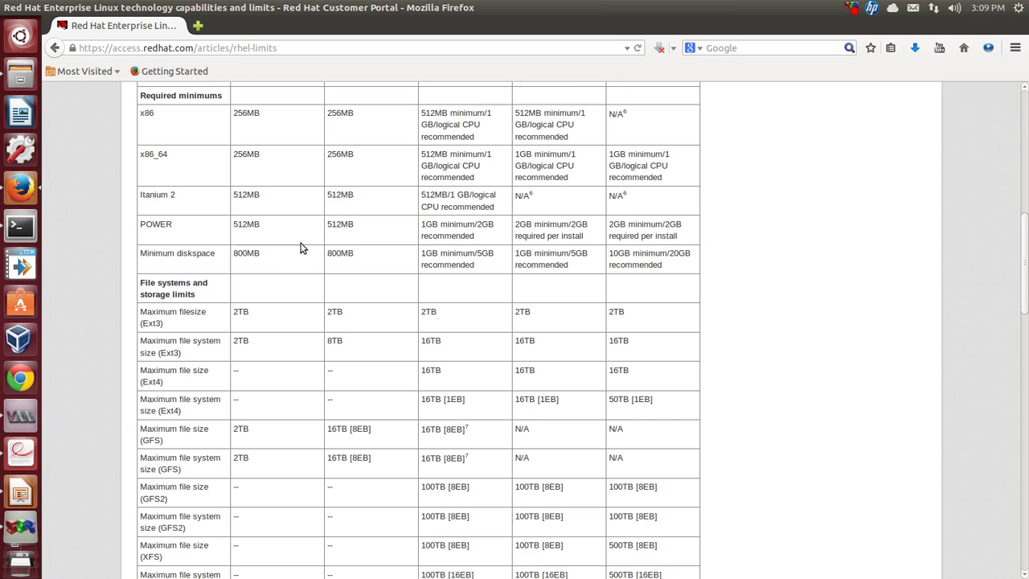
pyautogui.scroll(1, 228, 367)
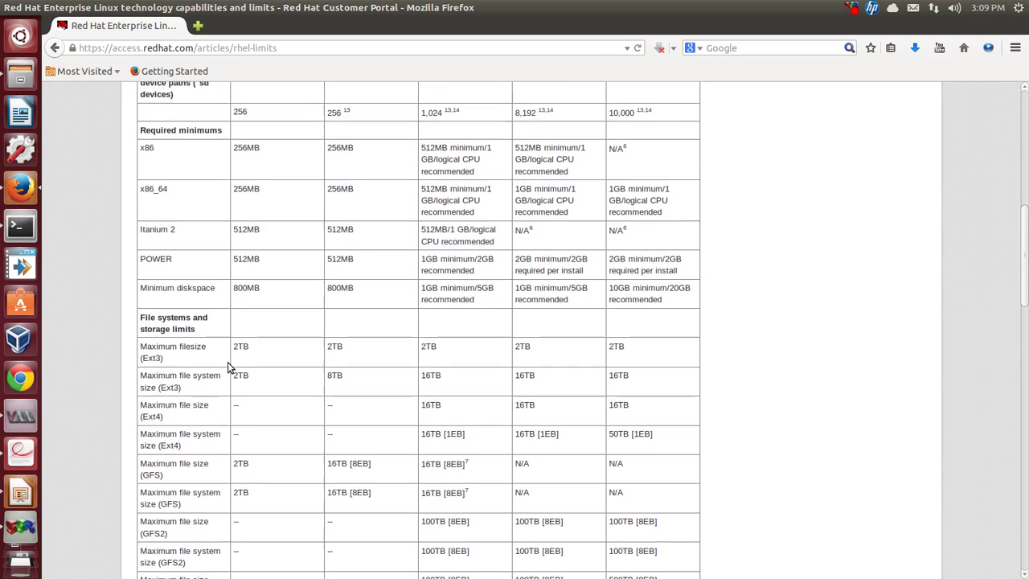
pyautogui.scroll(-5, 228, 367)
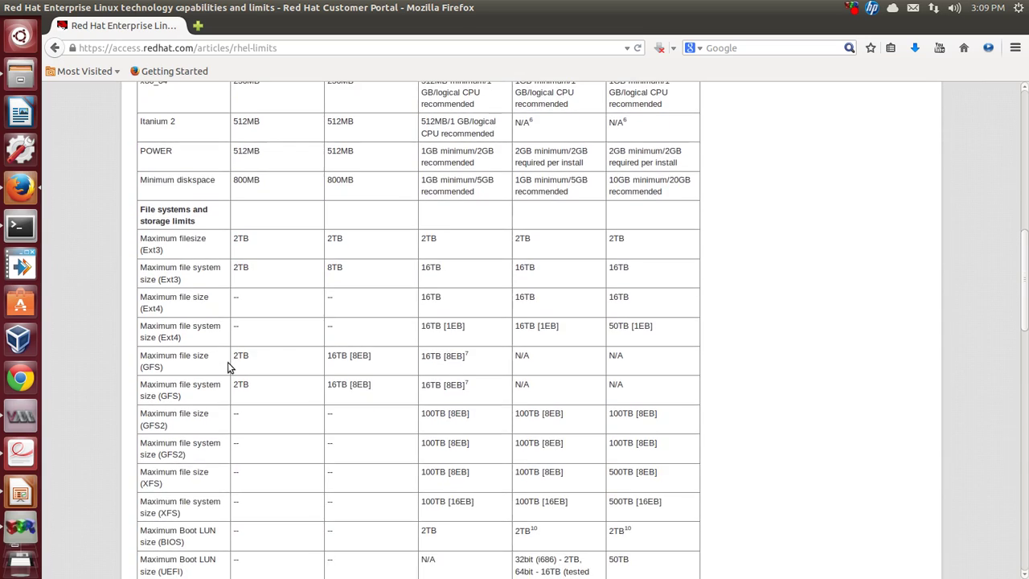
pyautogui.scroll(5, 227, 368)
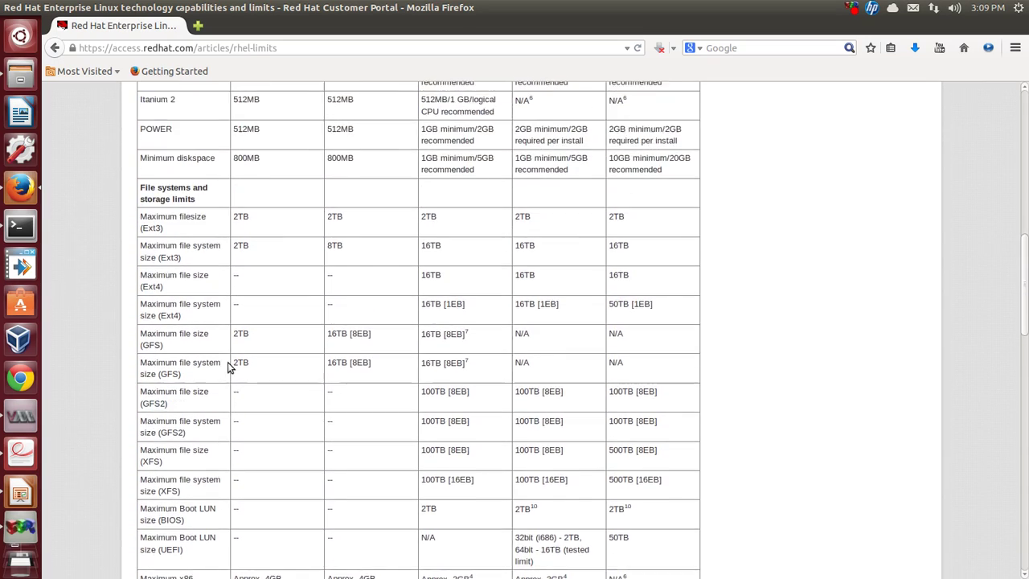
pyautogui.scroll(1, 228, 368)
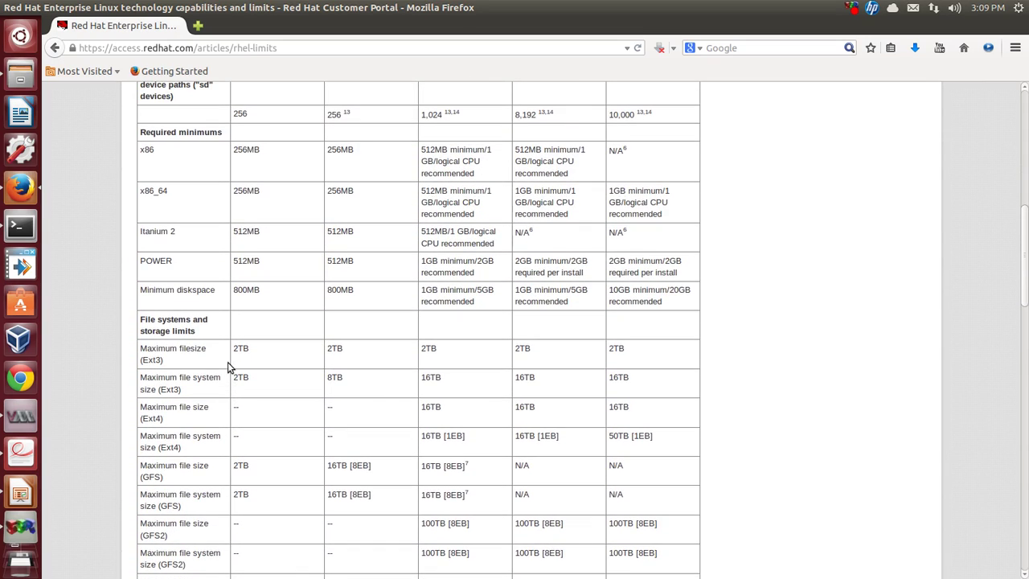
pyautogui.scroll(1, 227, 368)
pyautogui.scroll(1, 228, 368)
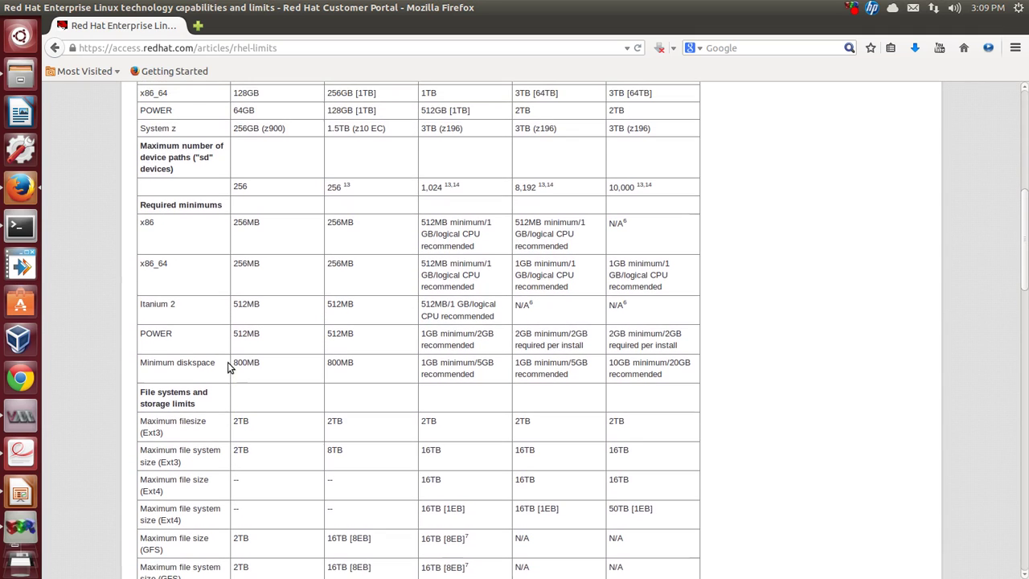
pyautogui.scroll(-1, 228, 367)
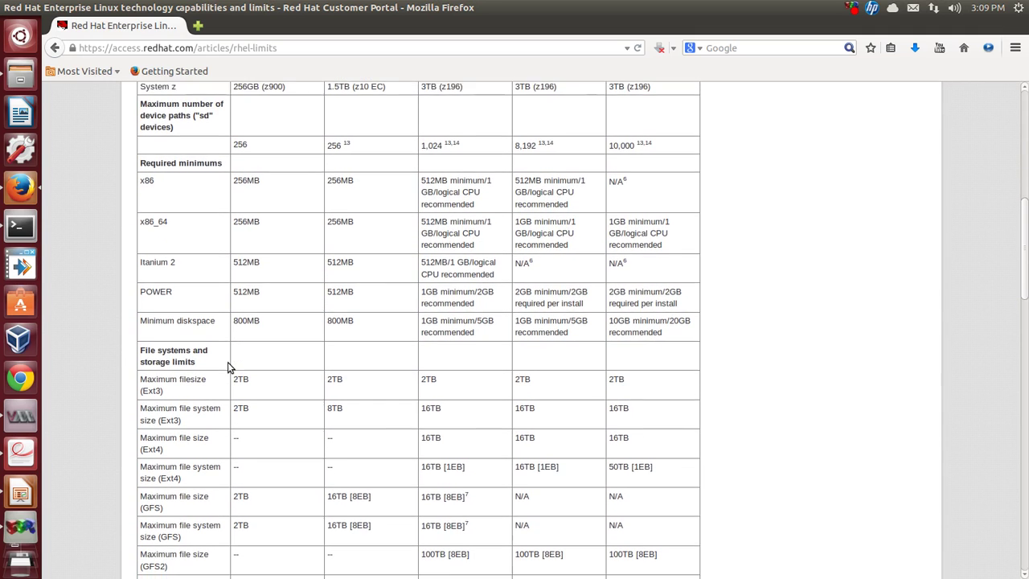
pyautogui.scroll(-1, 227, 364)
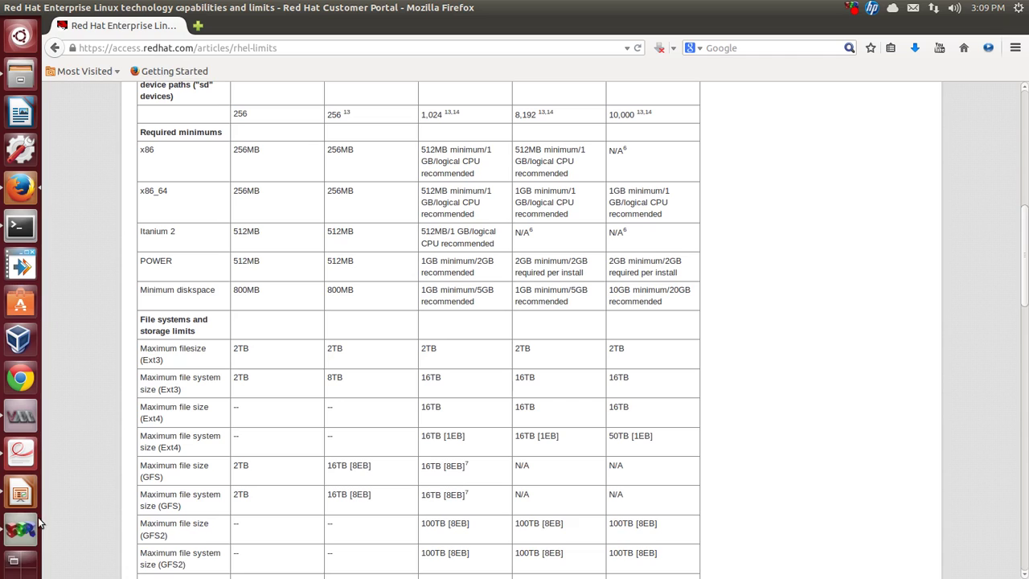
# Step: Return to Virtual Machine Manager, name the new virtual machine RHEL7 and keep local install media as the installation method
pyautogui.click(23, 418)
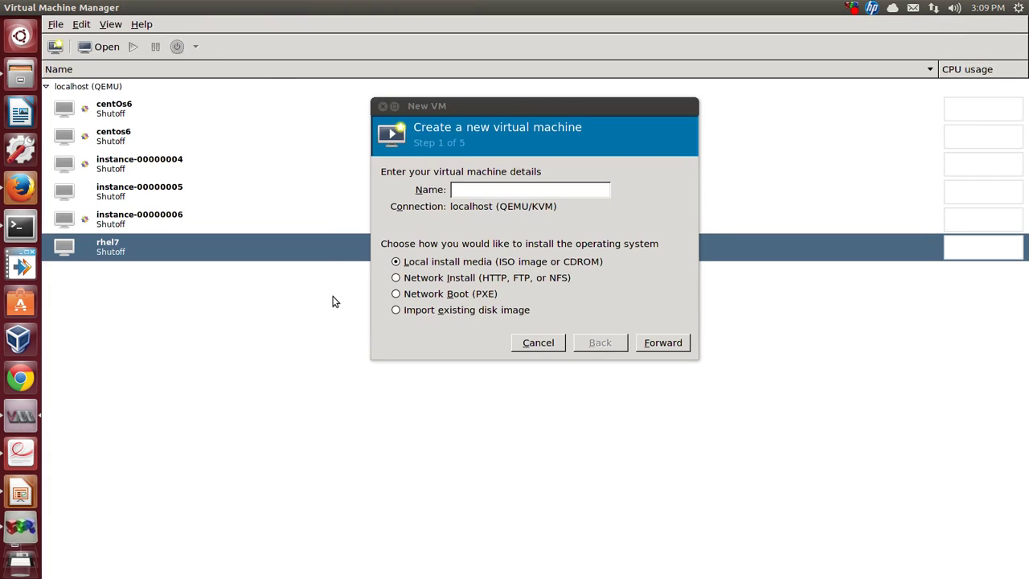
pyautogui.click(552, 189)
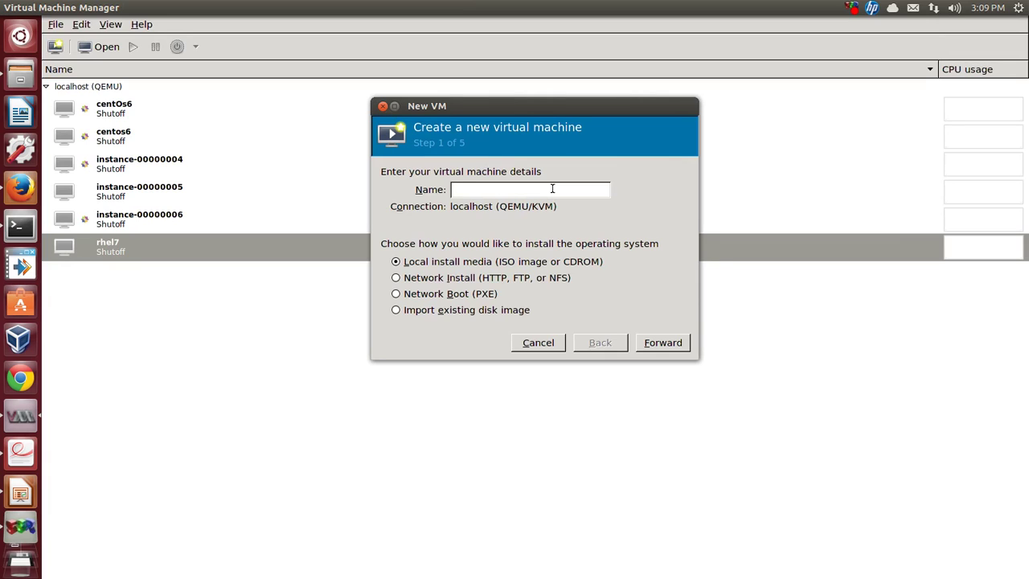
pyautogui.write('RHEL7')
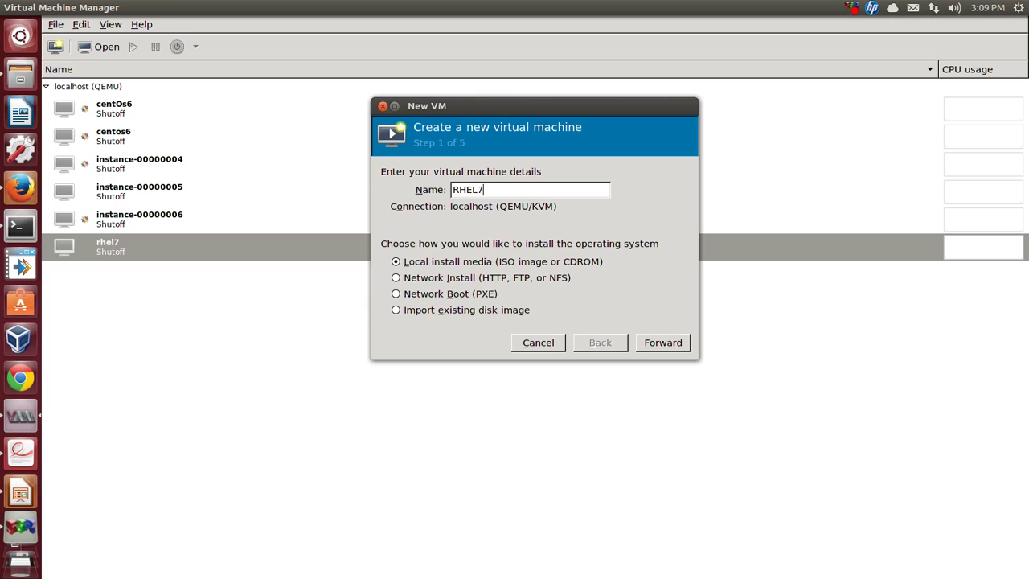
pyautogui.click(679, 346)
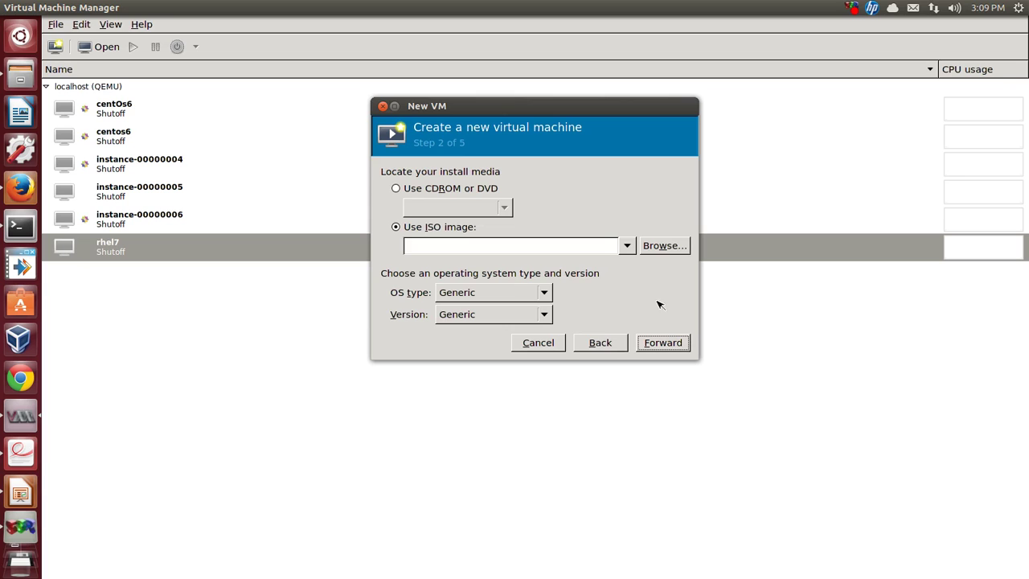
# Step: Choose rhel-server-7.0-x86_64-dvd.iso from the Desktop folder as the install image, keeping the Generic OS type and version
pyautogui.click(661, 246)
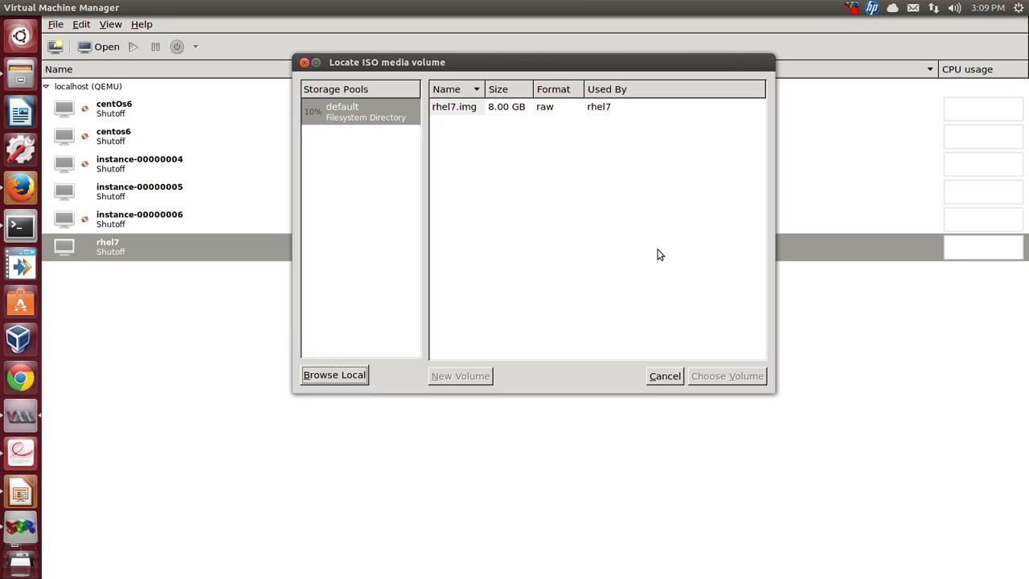
pyautogui.click(335, 375)
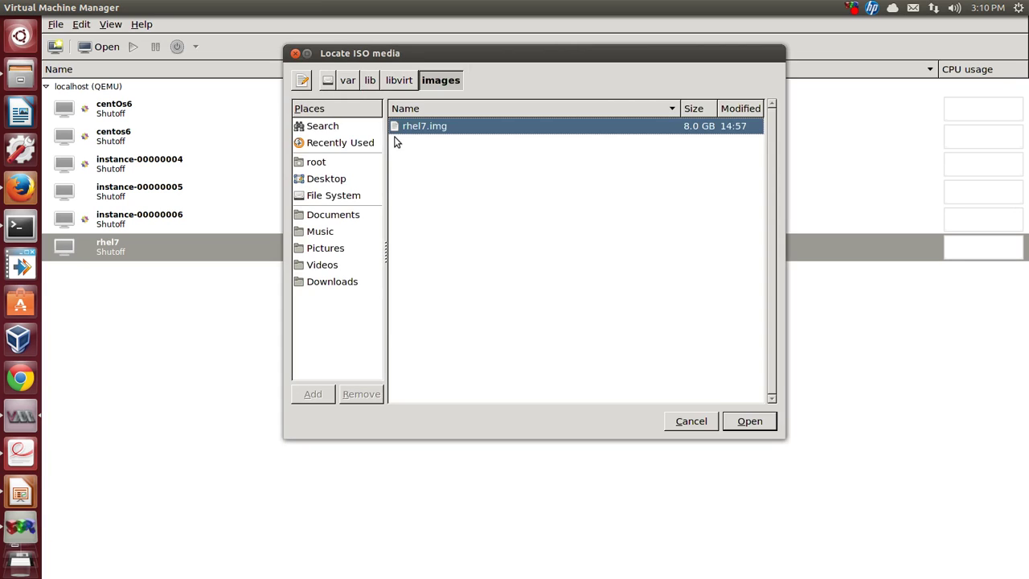
pyautogui.click(336, 184)
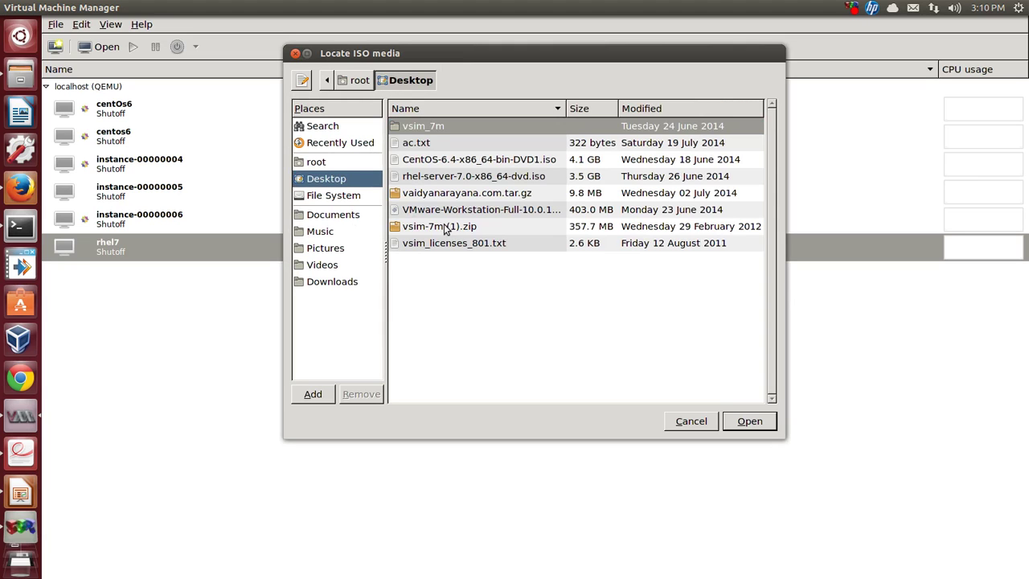
pyautogui.click(450, 178)
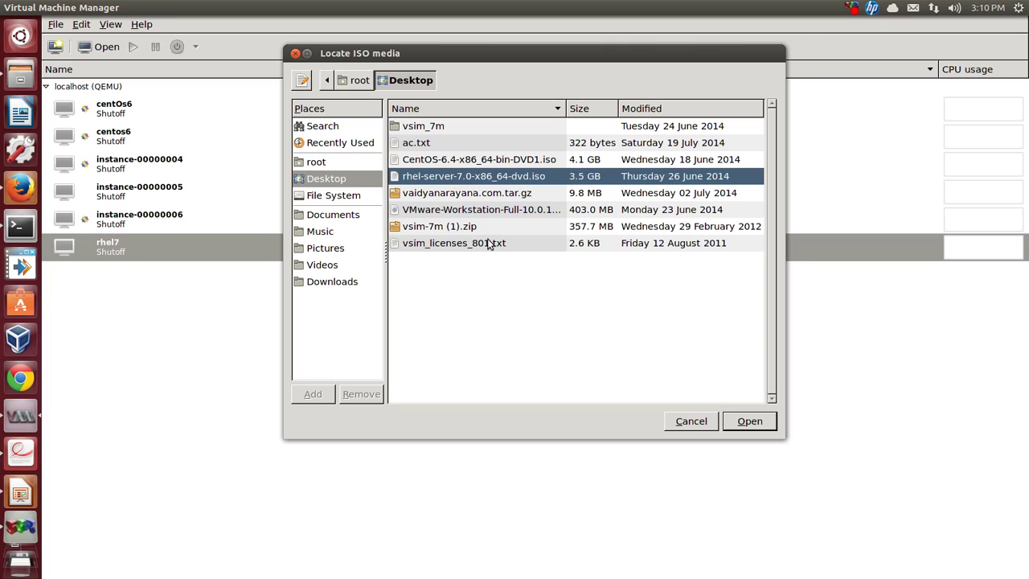
pyautogui.click(738, 422)
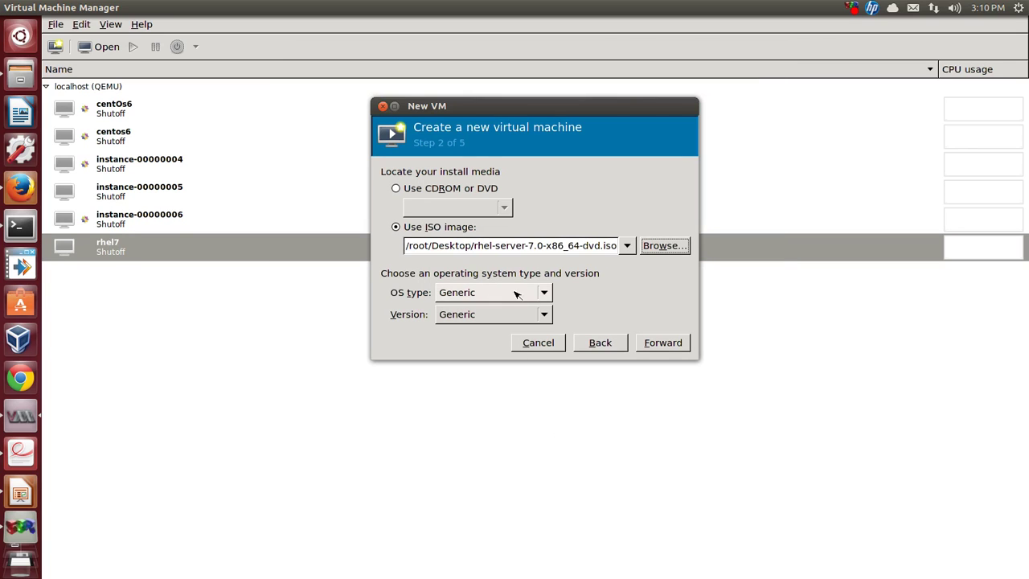
pyautogui.click(648, 342)
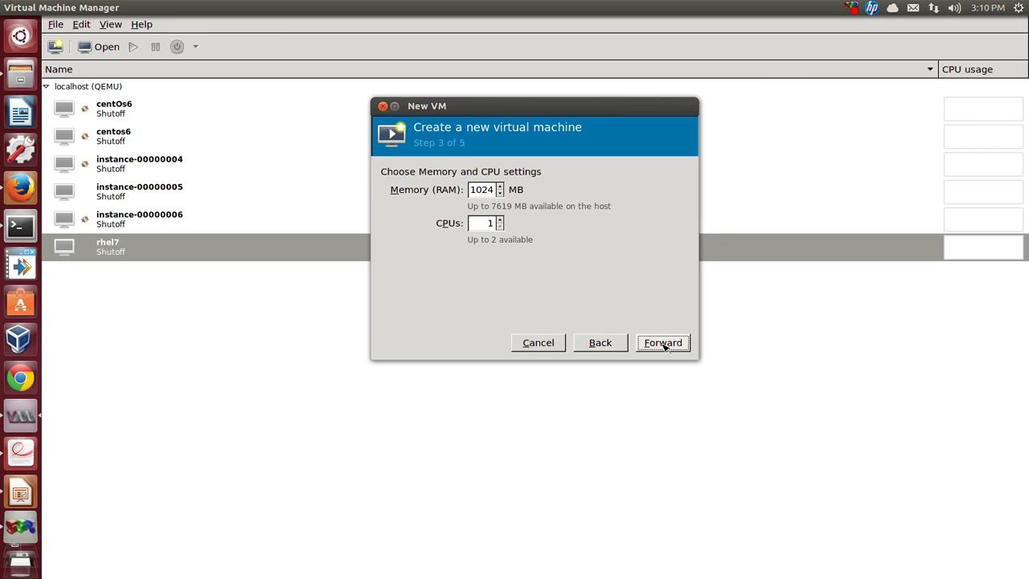
# Step: Set the virtual machine's memory to 512 MB and keep 1 CPU
pyautogui.click(493, 189)
pyautogui.press('BackSpace')
pyautogui.press('BackSpace')
pyautogui.press('BackSpace')
pyautogui.press('BackSpace')
pyautogui.write('512')
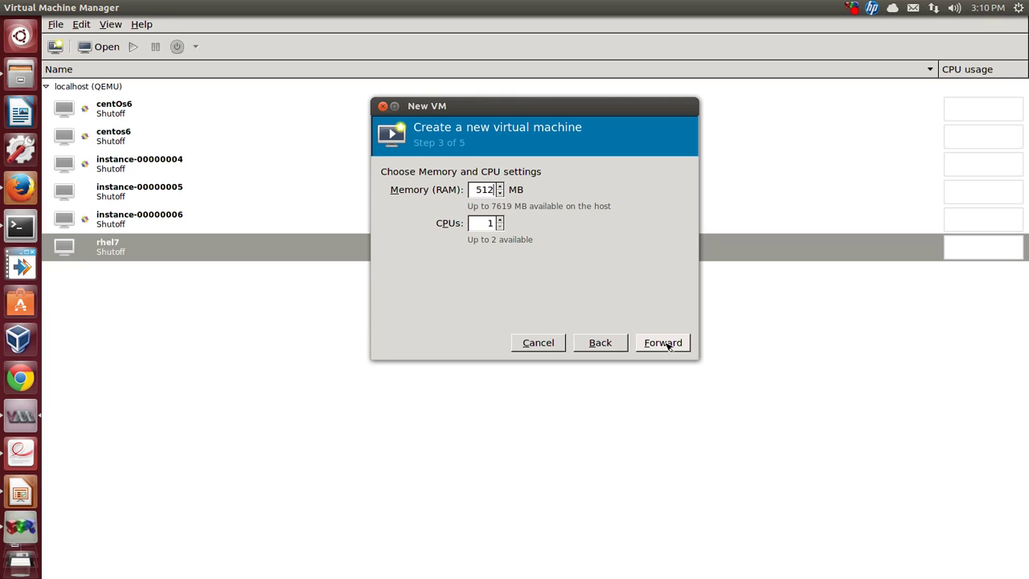
pyautogui.click(663, 343)
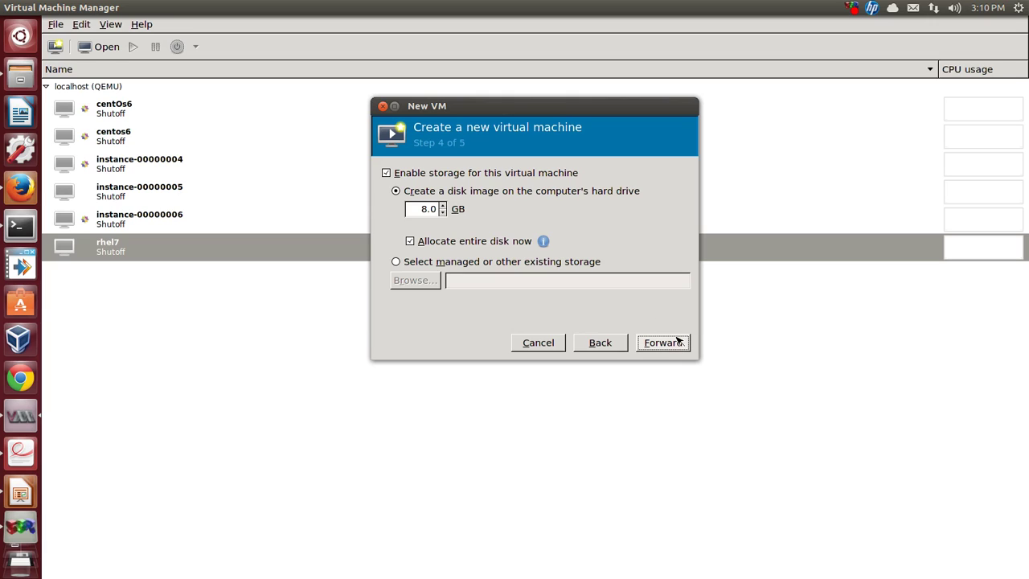
# Step: Accept the 8.0 GB disk image, finish creating the virtual machine and maximize its console window
pyautogui.click(678, 341)
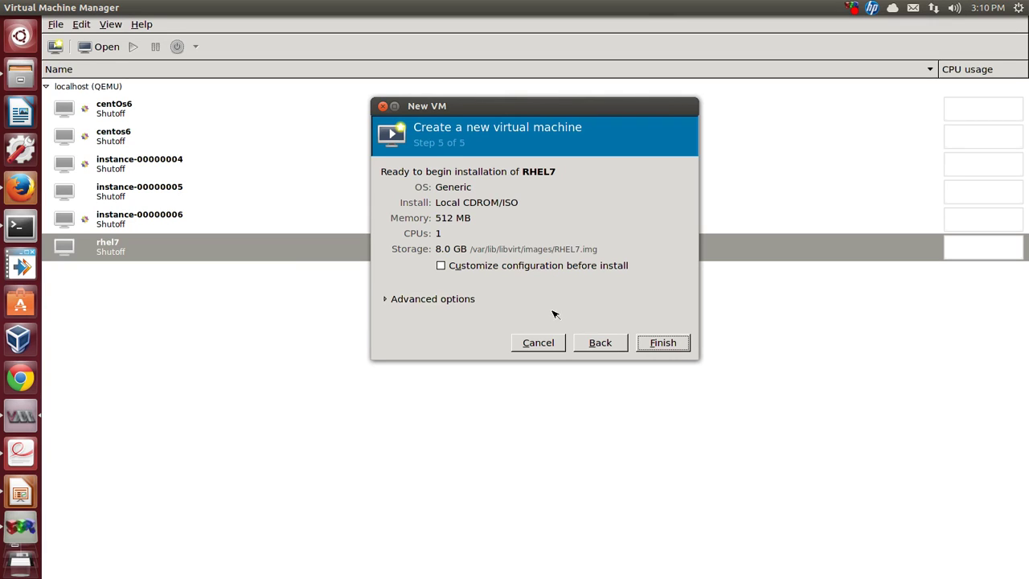
pyautogui.click(665, 344)
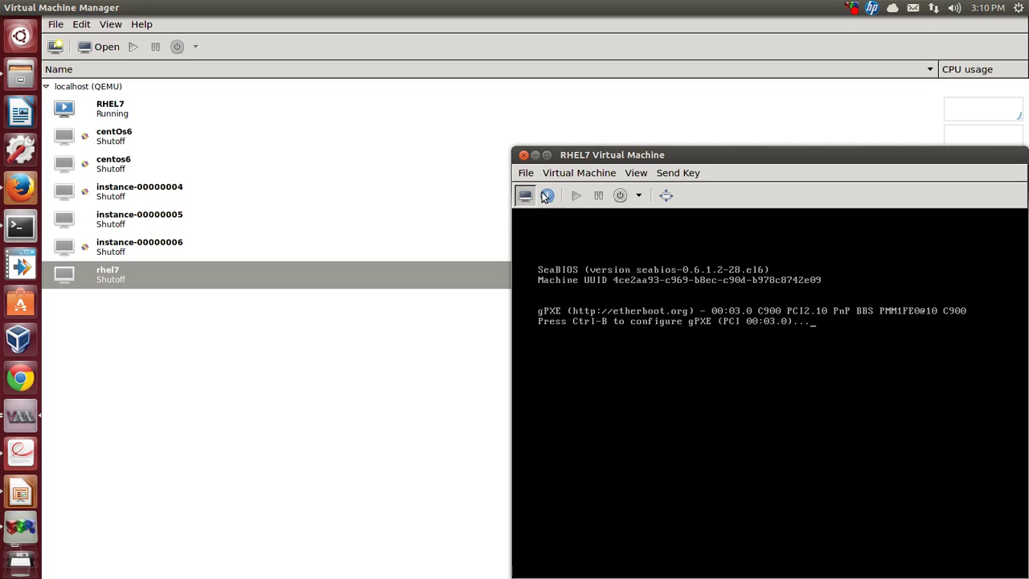
pyautogui.doubleClick(607, 155)
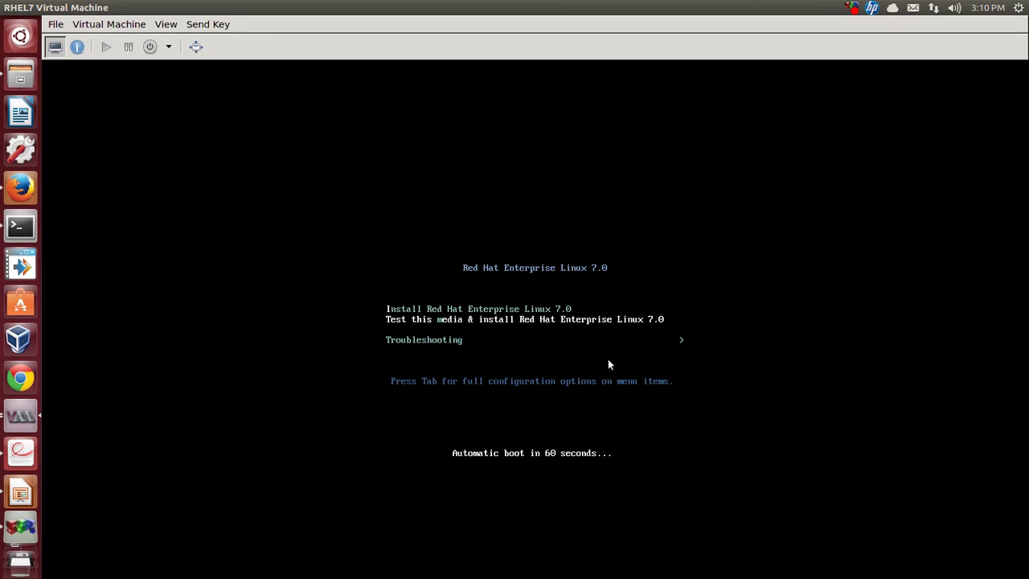
# Step: Go through the boot menu entries and highlight Install Red Hat Enterprise Linux 7.0
pyautogui.press('Down')
pyautogui.press('Up')
pyautogui.press('Up')
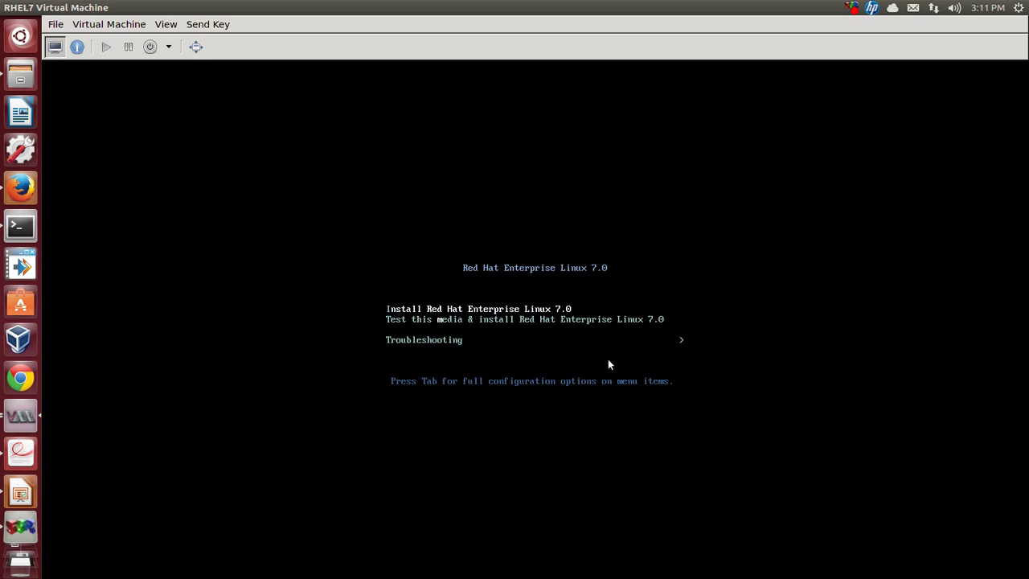
pyautogui.press('Down')
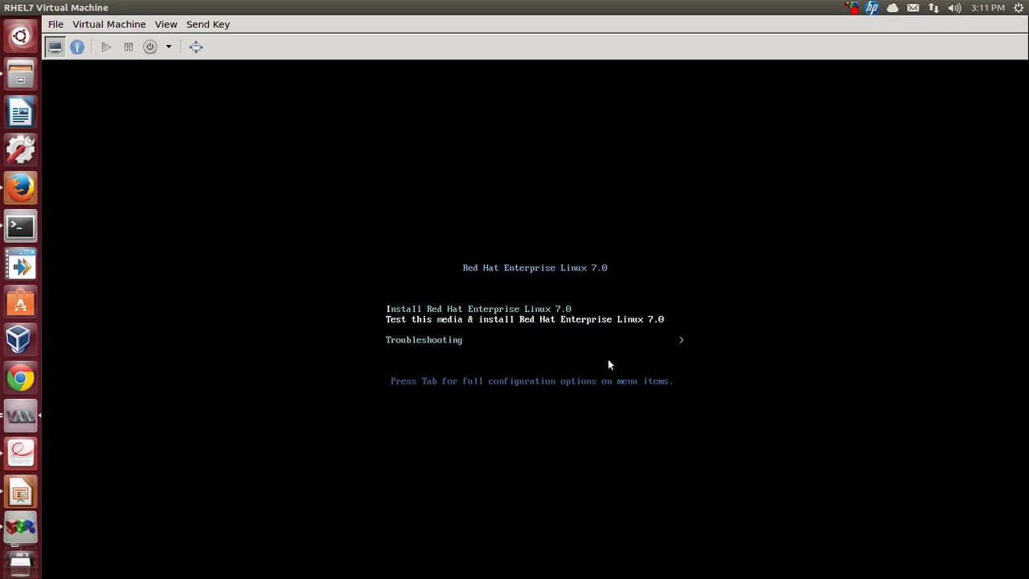
pyautogui.press('Down')
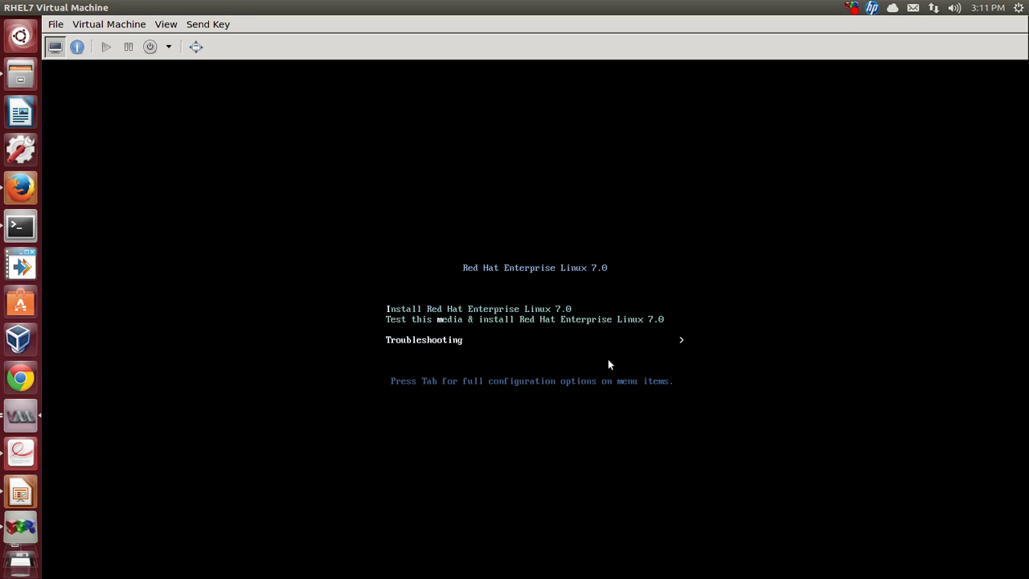
pyautogui.click(609, 362)
pyautogui.press('Up')
pyautogui.press('Up')
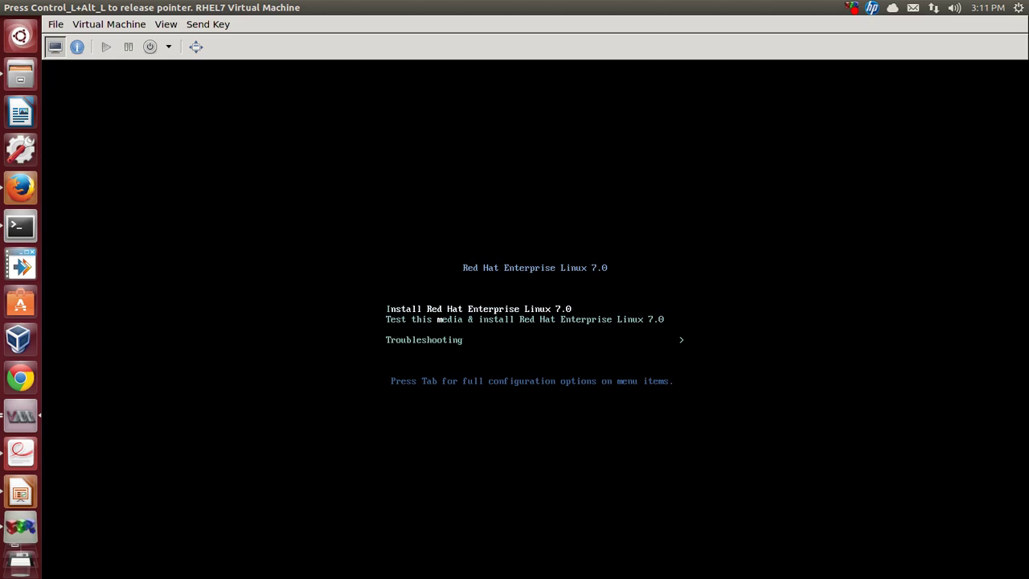
# Step: Edit the install entry's boot line, replacing the inst.stage2 and quiet options with text, and boot it
pyautogui.press('Tab')
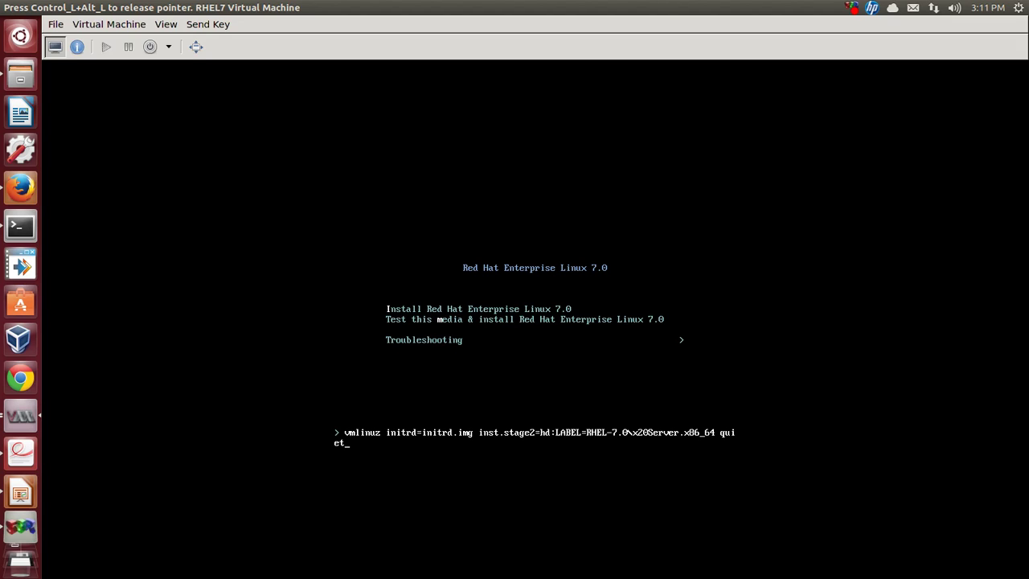
pyautogui.press('BackSpace')
pyautogui.press('BackSpace')
pyautogui.press('BackSpace')
pyautogui.press('BackSpace')
pyautogui.press('BackSpace')
pyautogui.press('BackSpace')
pyautogui.press('BackSpace')
pyautogui.press('BackSpace')
pyautogui.press('BackSpace')
pyautogui.press('BackSpace')
pyautogui.press('BackSpace')
pyautogui.press('BackSpace')
pyautogui.press('BackSpace')
pyautogui.press('BackSpace')
pyautogui.press('BackSpace')
pyautogui.press('BackSpace')
pyautogui.press('BackSpace')
pyautogui.press('BackSpace')
pyautogui.press('BackSpace')
pyautogui.press('BackSpace')
pyautogui.press('BackSpace')
pyautogui.press('BackSpace')
pyautogui.press('BackSpace')
pyautogui.press('BackSpace')
pyautogui.press('BackSpace')
pyautogui.press('BackSpace')
pyautogui.press('BackSpace')
pyautogui.press('BackSpace')
pyautogui.press('BackSpace')
pyautogui.press('BackSpace')
pyautogui.press('BackSpace')
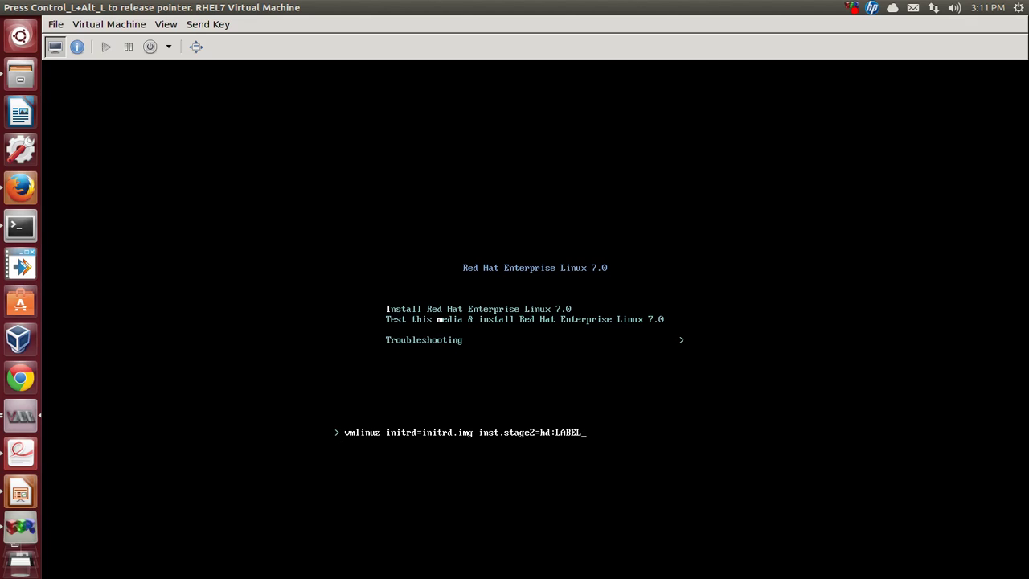
pyautogui.press('BackSpace')
pyautogui.press('BackSpace')
pyautogui.press('BackSpace')
pyautogui.press('BackSpace')
pyautogui.press('BackSpace')
pyautogui.press('BackSpace')
pyautogui.press('BackSpace')
pyautogui.press('BackSpace')
pyautogui.press('BackSpace')
pyautogui.press('BackSpace')
pyautogui.press('BackSpace')
pyautogui.press('BackSpace')
pyautogui.press('BackSpace')
pyautogui.press('BackSpace')
pyautogui.press('BackSpace')
pyautogui.write('text')
pyautogui.press('Return')
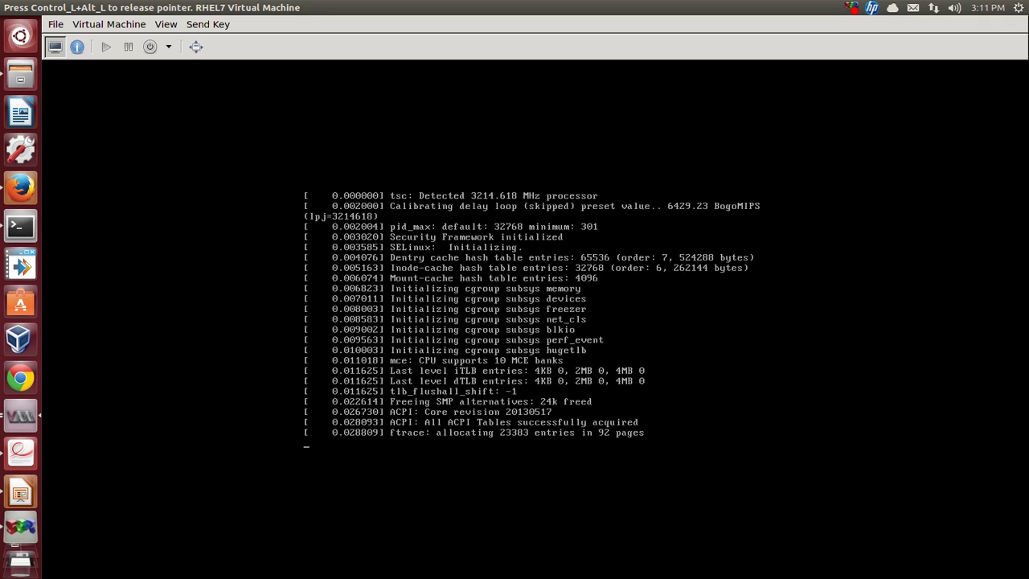
# Step: Release the pointer from the guest and show the virtual machine console in full screen
pyautogui.hotkey('ctrl', 'alt')
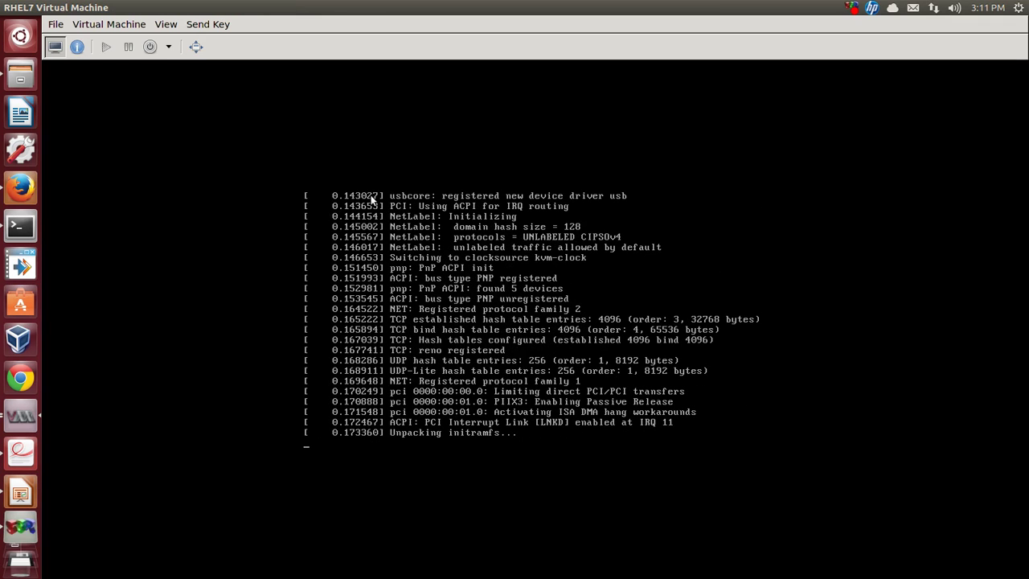
pyautogui.click(196, 46)
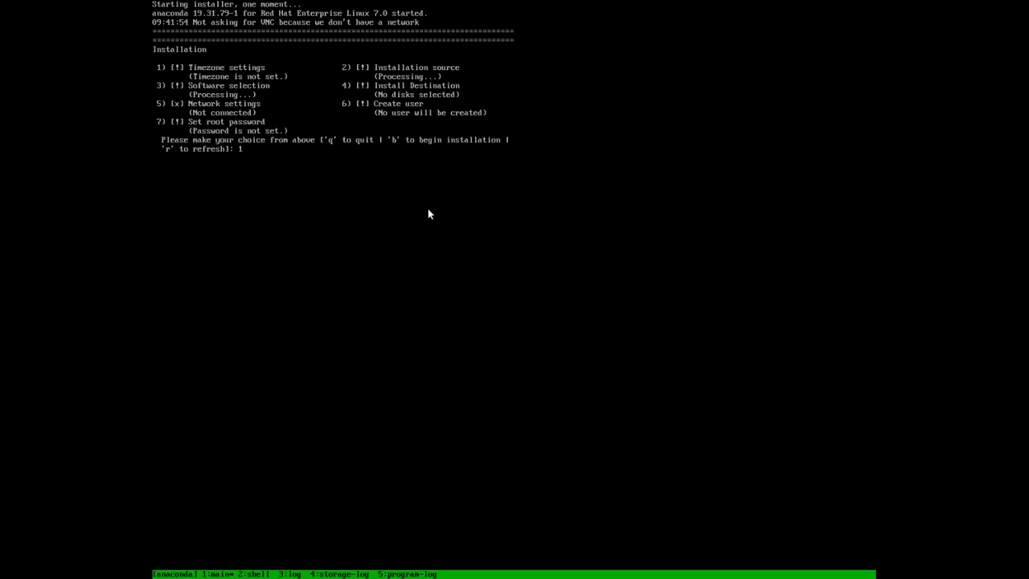
# Step: Set the installation timezone to Asia/Kolkata
pyautogui.press('Return')
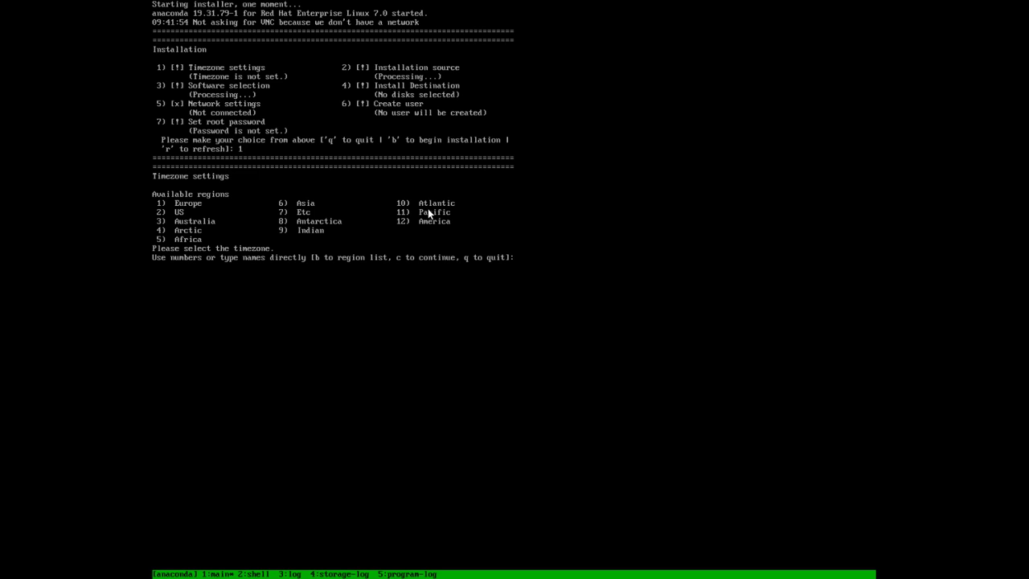
pyautogui.write('6')
pyautogui.press('Return')
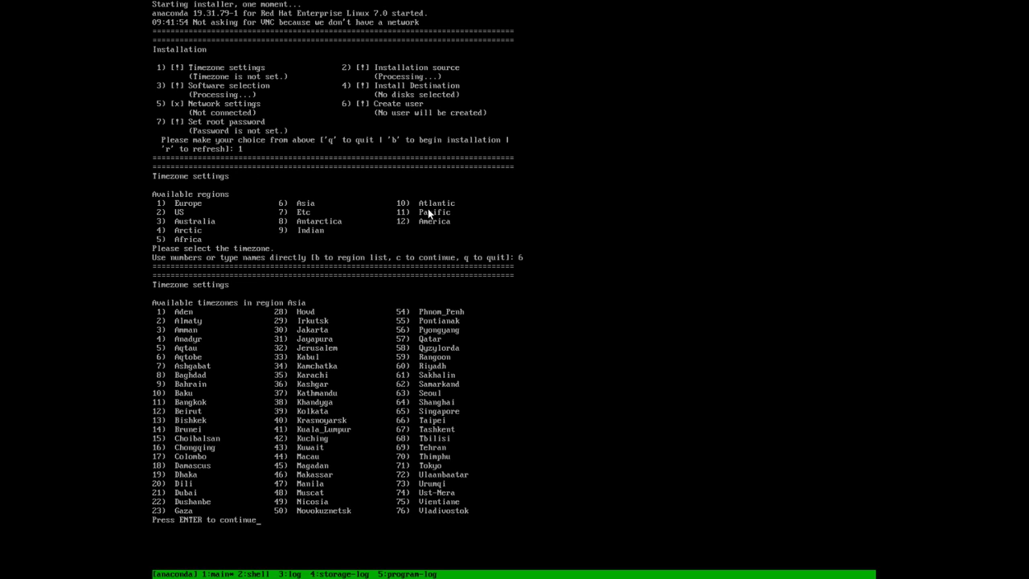
pyautogui.press('Return')
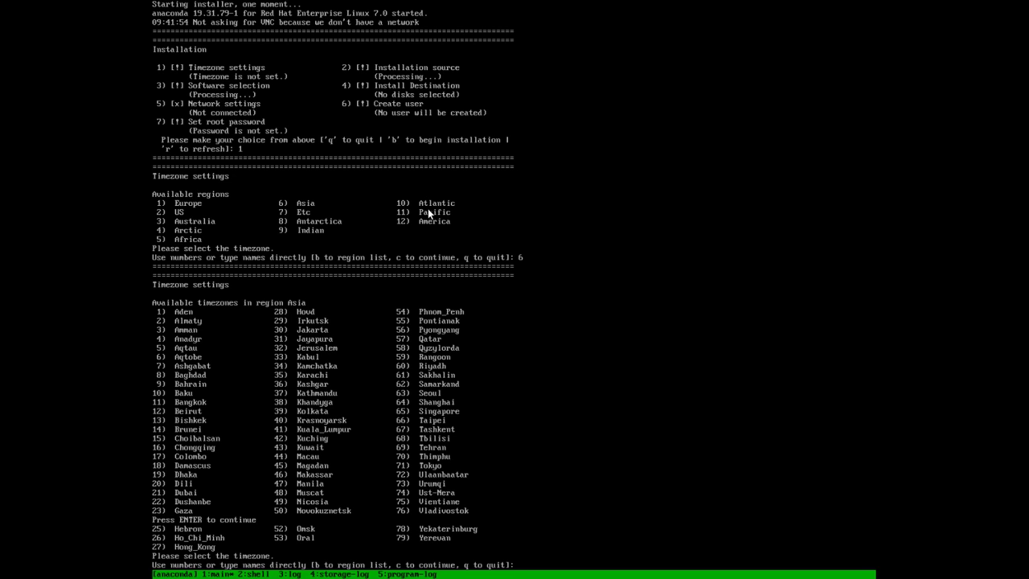
pyautogui.write('39')
pyautogui.press('Return')
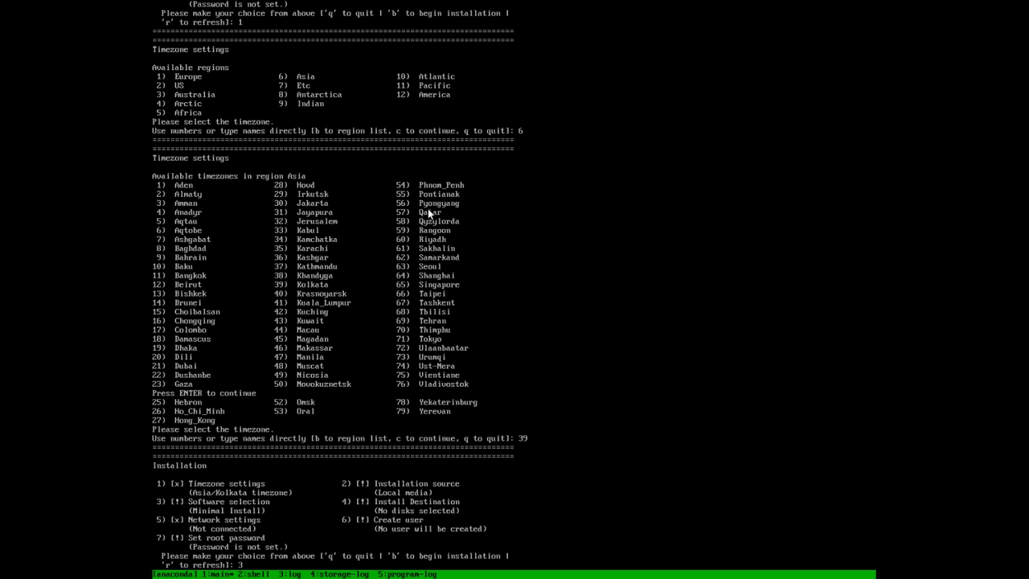
# Step: Confirm Minimal Install as the base environment in the software selection
pyautogui.press('Return')
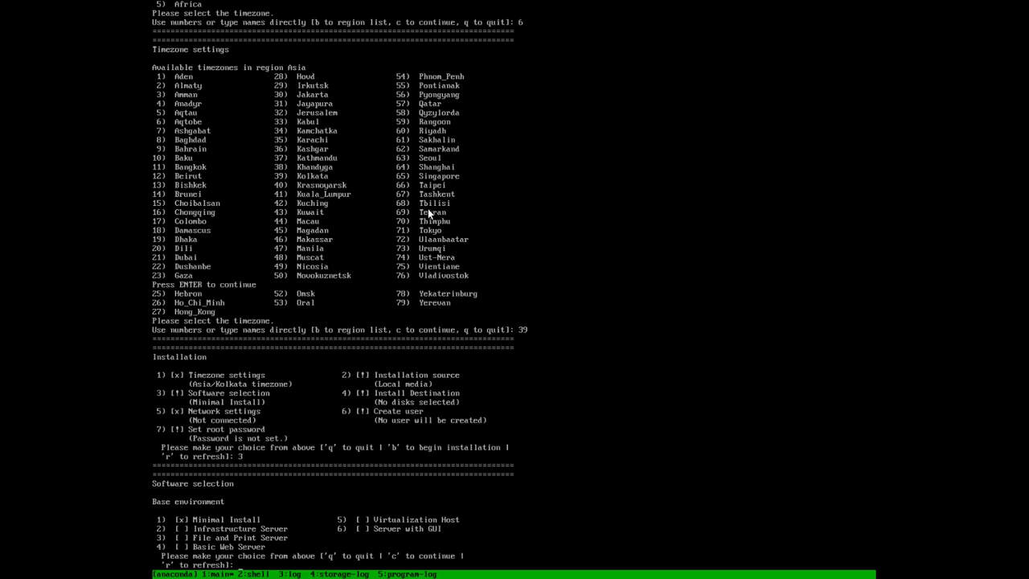
pyautogui.press('Return')
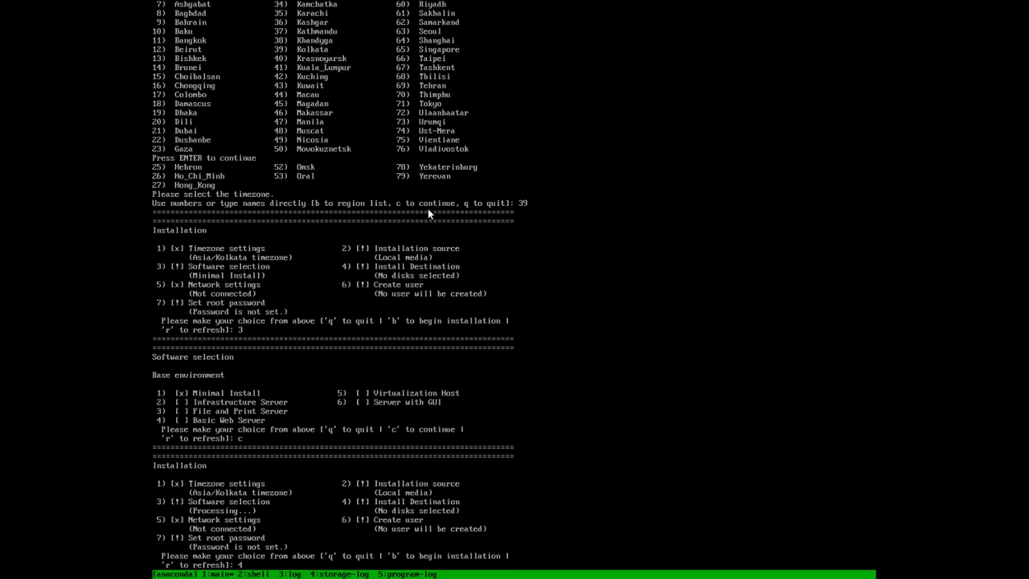
# Step: Set the install destination to the sda QEMU hard disk, using all space with the Standard Partition scheme
pyautogui.press('Return')
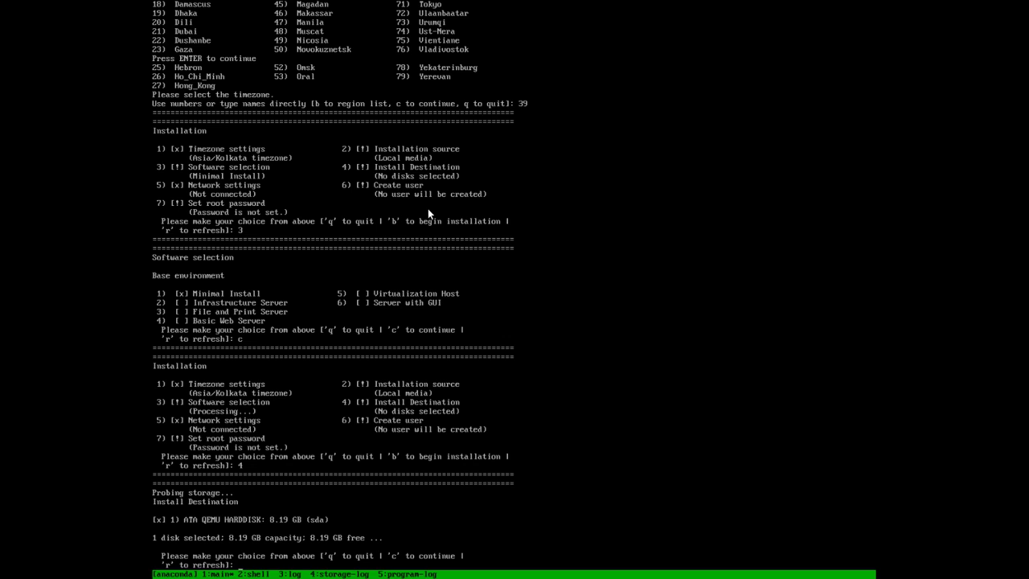
pyautogui.press('Return')
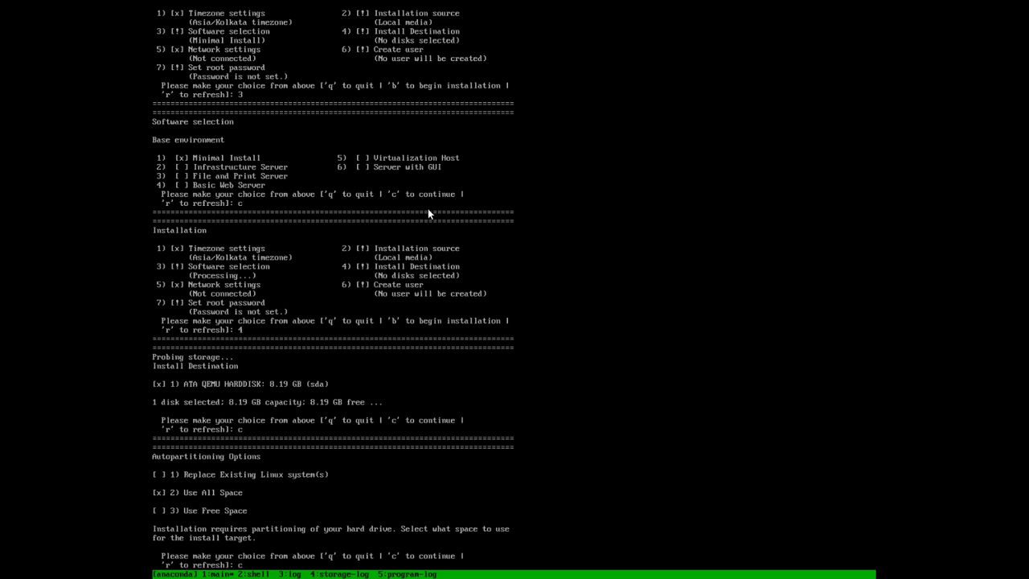
pyautogui.press('Return')
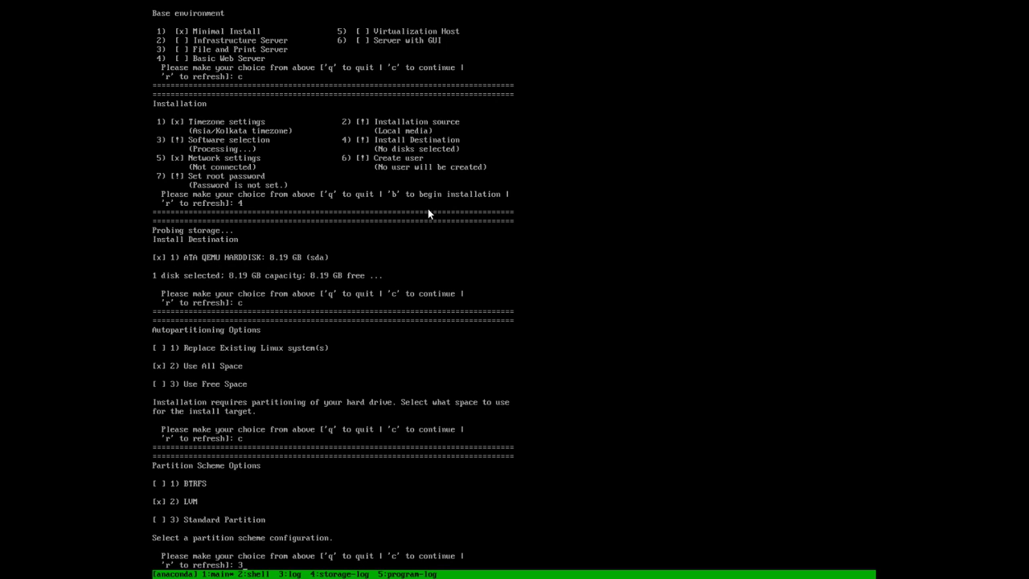
pyautogui.press('Return')
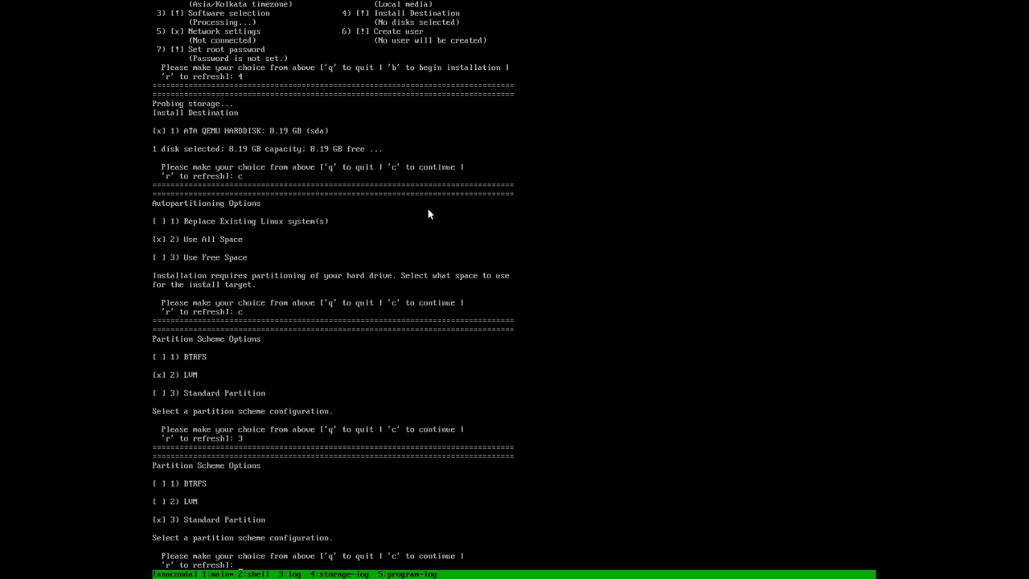
pyautogui.write('c')
pyautogui.press('Return')
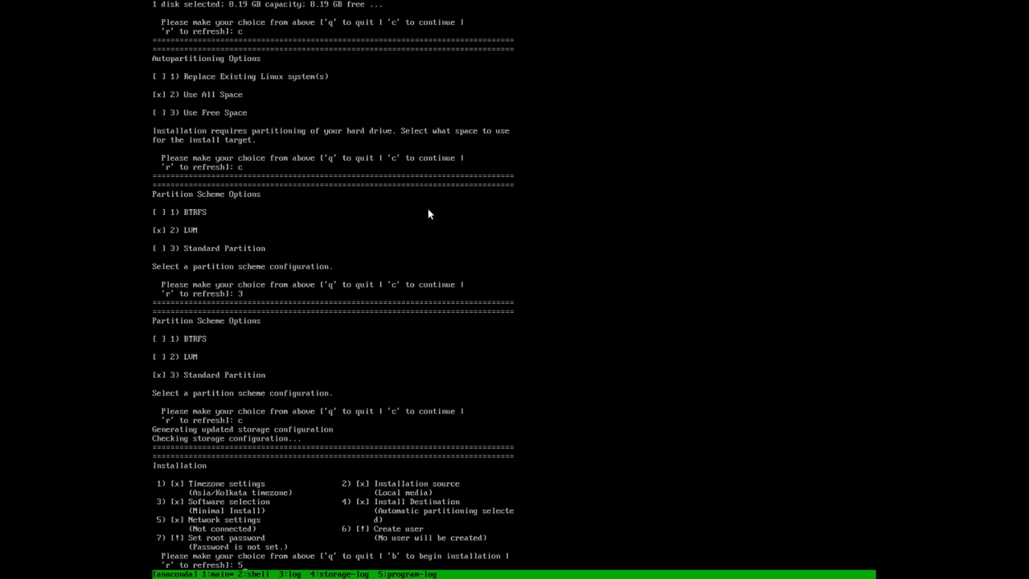
# Step: Set the hostname to unixservices.co.in in the network settings
pyautogui.press('Return')
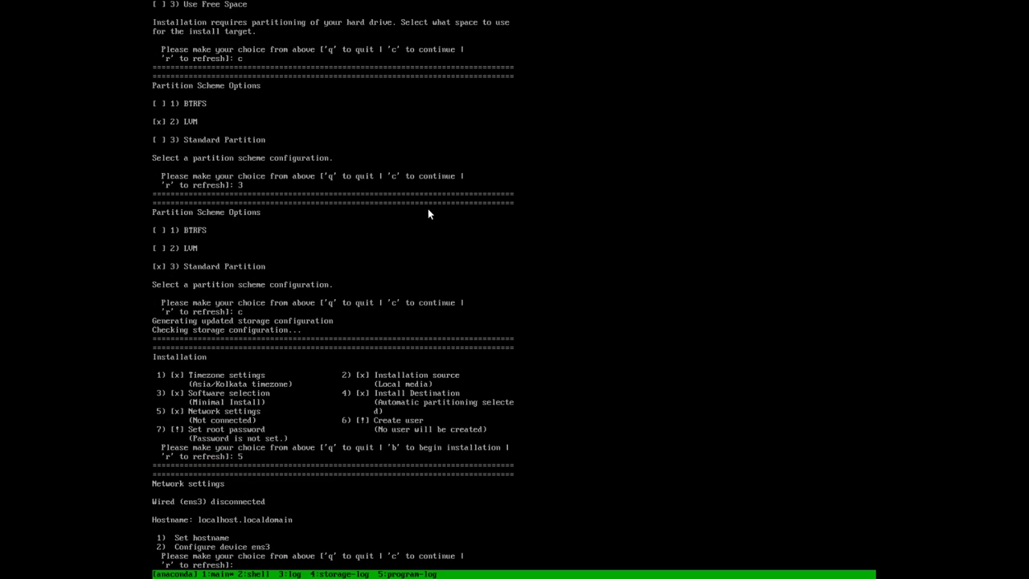
pyautogui.press('Return')
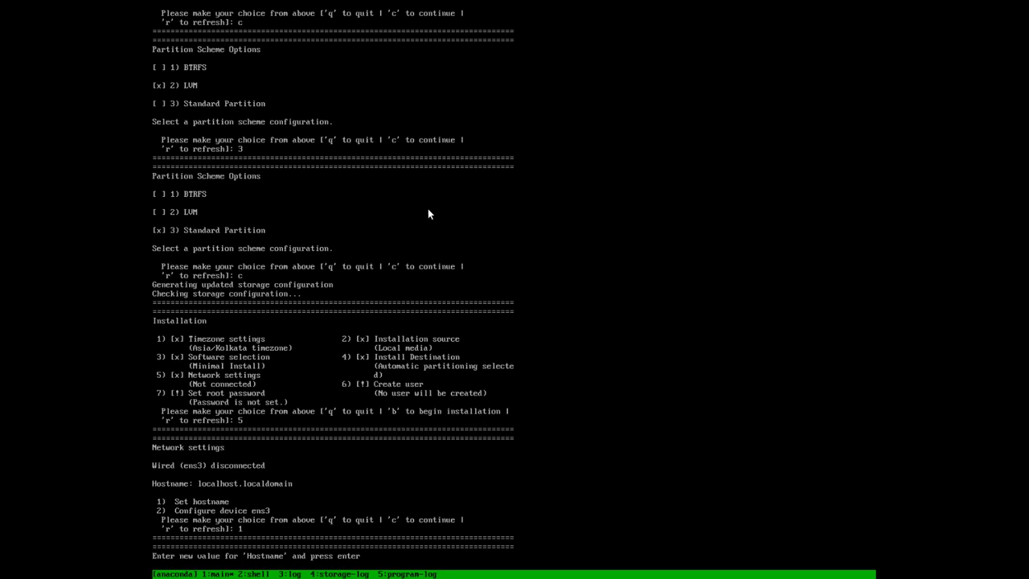
pyautogui.write('unixservices.co.in')
pyautogui.press('Return')
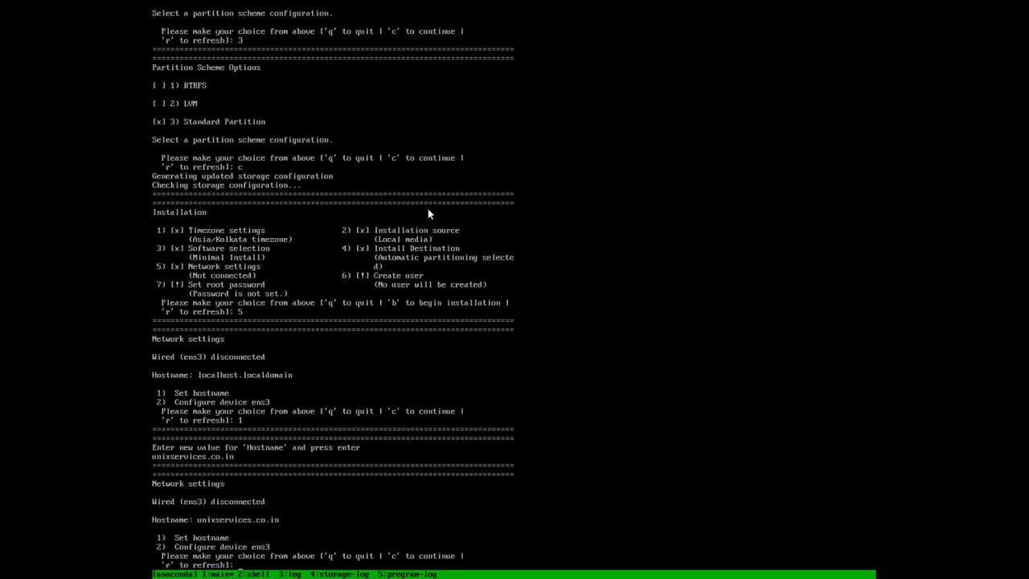
# Step: Configure device ens3 to connect automatically after reboot and apply its configuration in the installer, and return to the installation overview
pyautogui.press('Return')
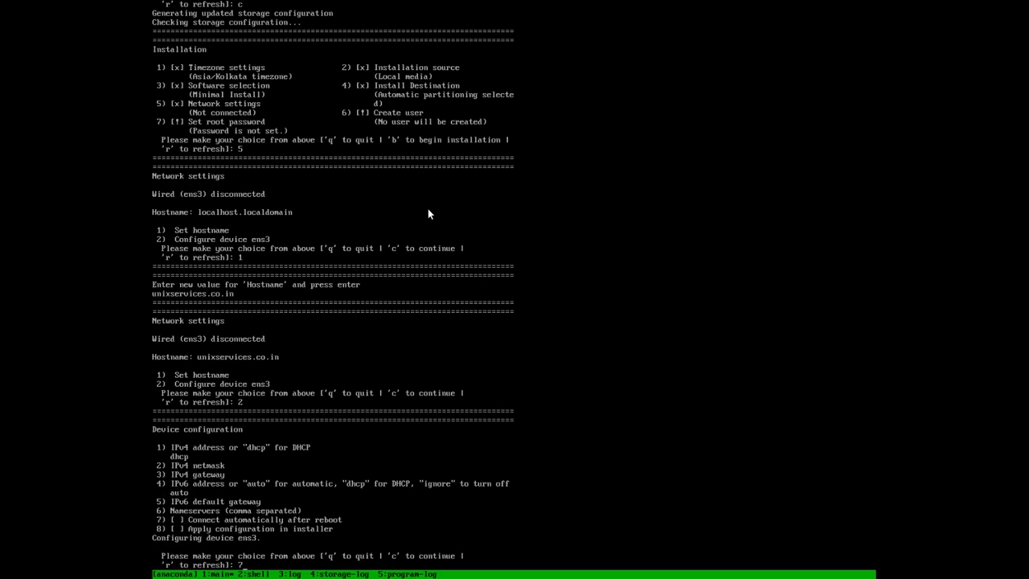
pyautogui.press('Return')
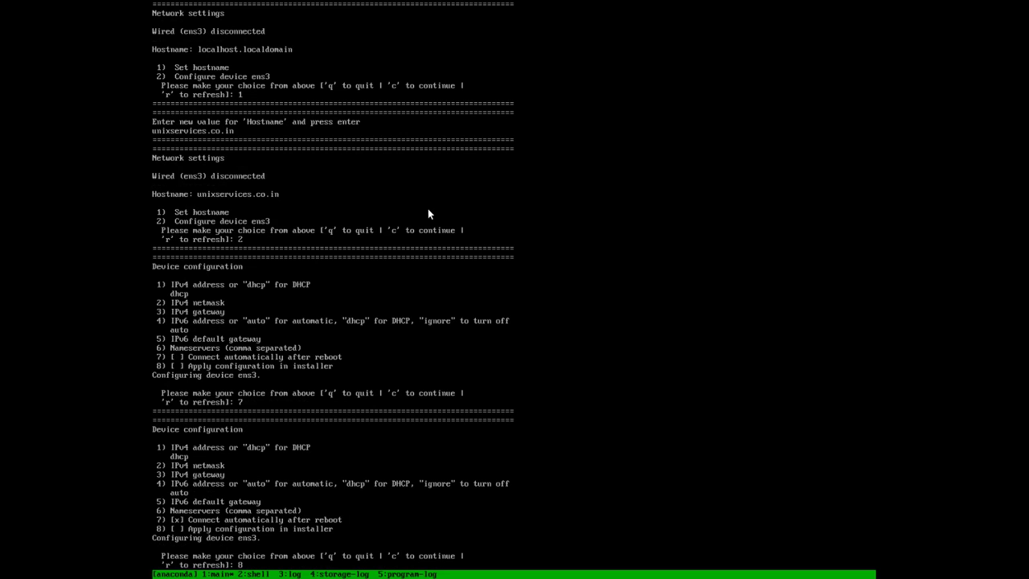
pyautogui.write('8')
pyautogui.press('Return')
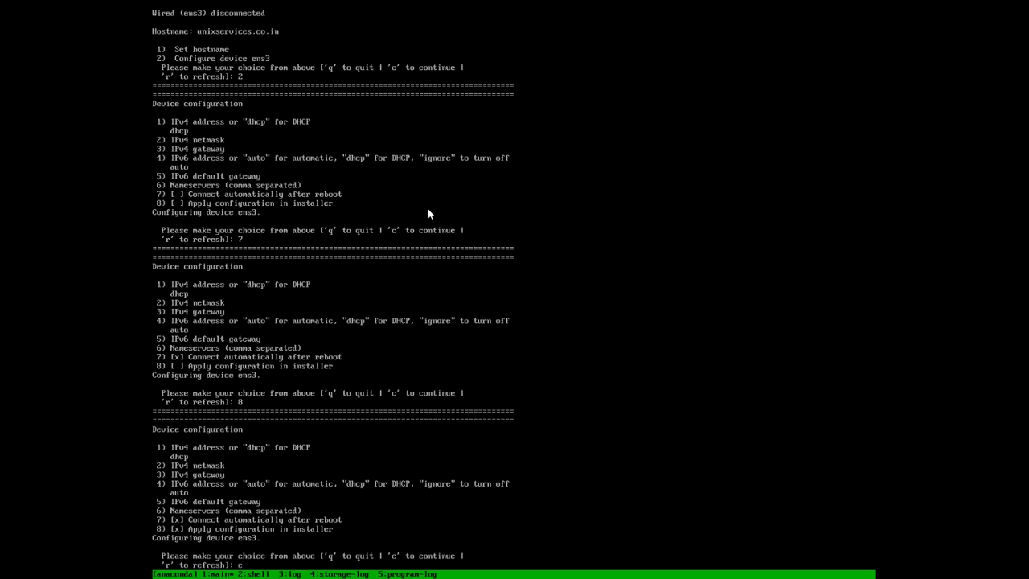
pyautogui.press('Return')
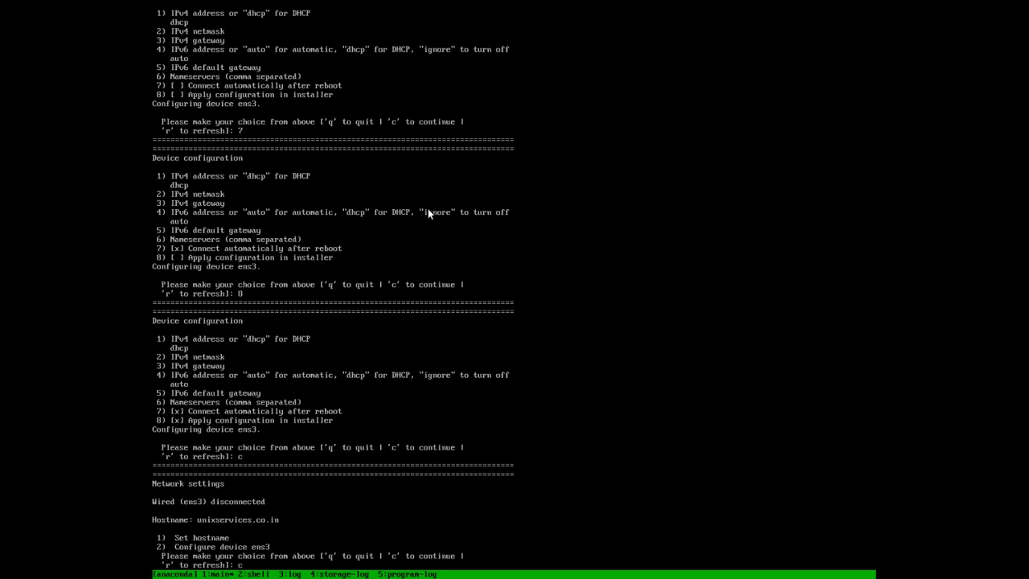
pyautogui.write('c')
pyautogui.press('Return')
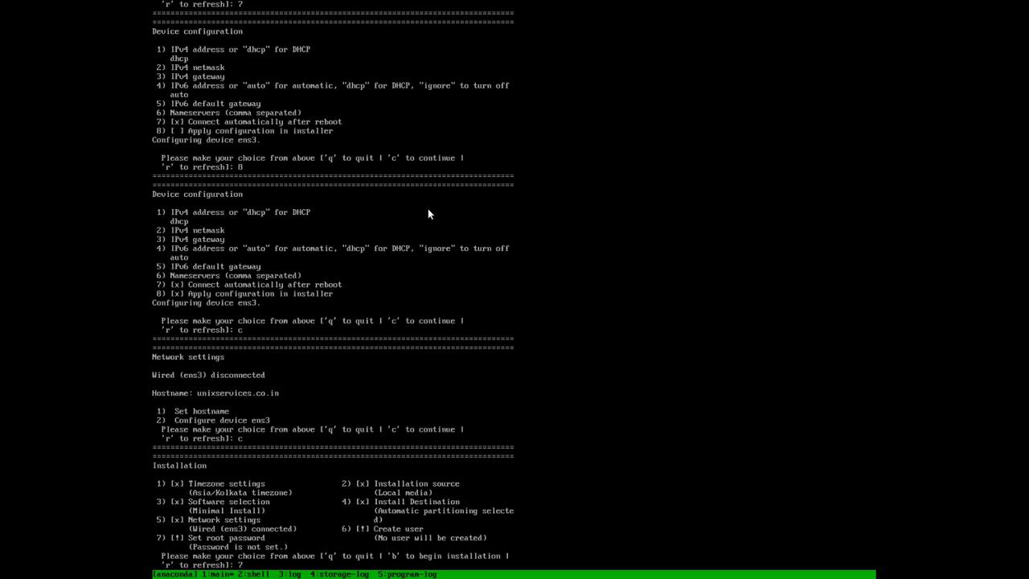
# Step: Set the root password, enter it twice and agree to use it despite being weak
pyautogui.write('7')
pyautogui.press('Return')
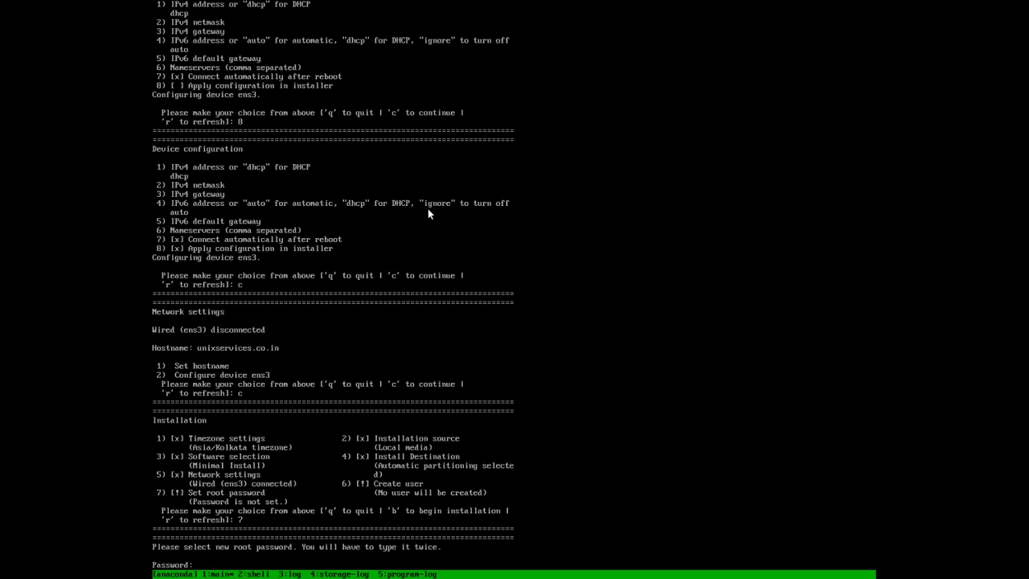
pyautogui.press('Return')
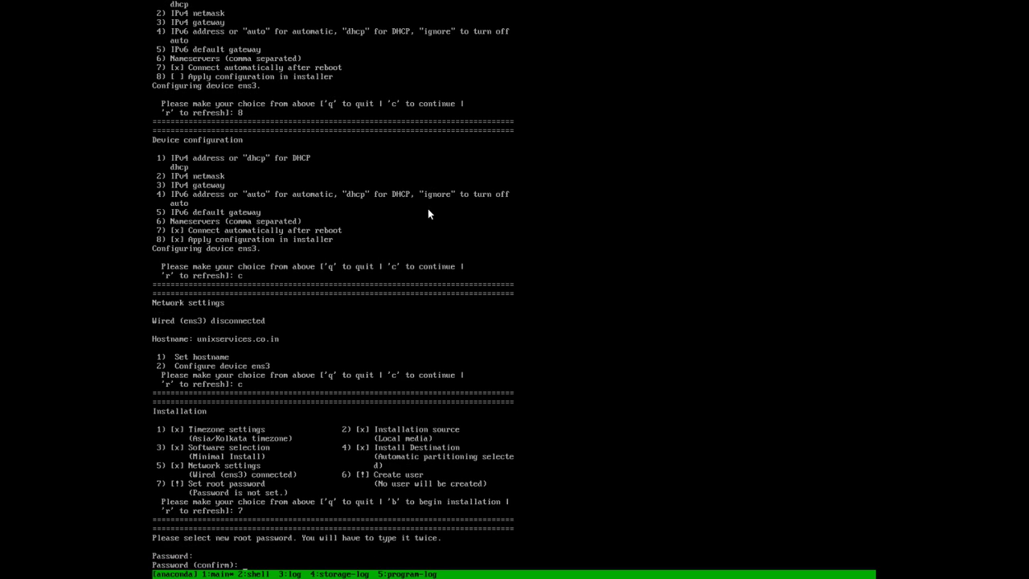
pyautogui.press('Return')
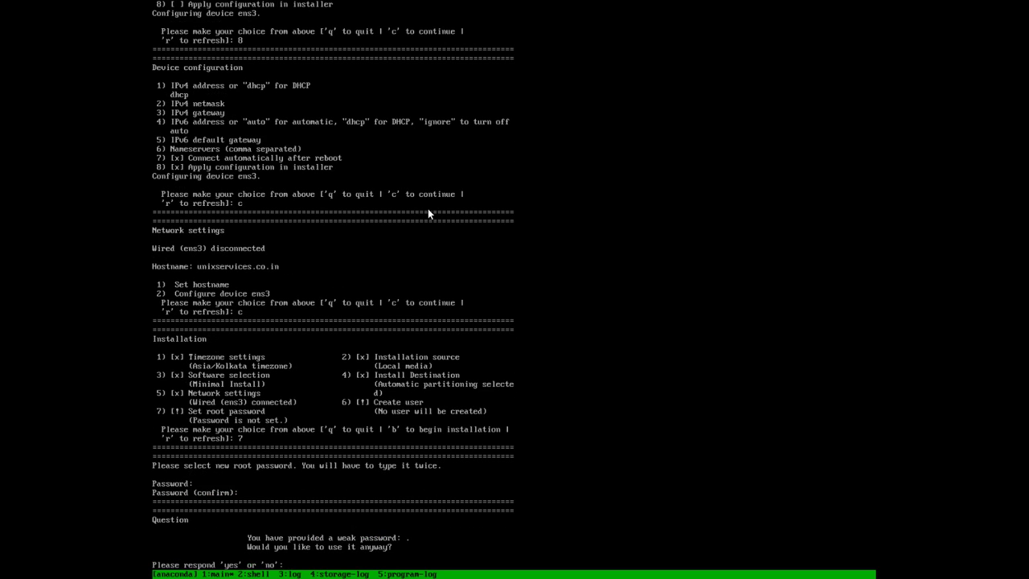
pyautogui.write('yes')
pyautogui.press('Return')
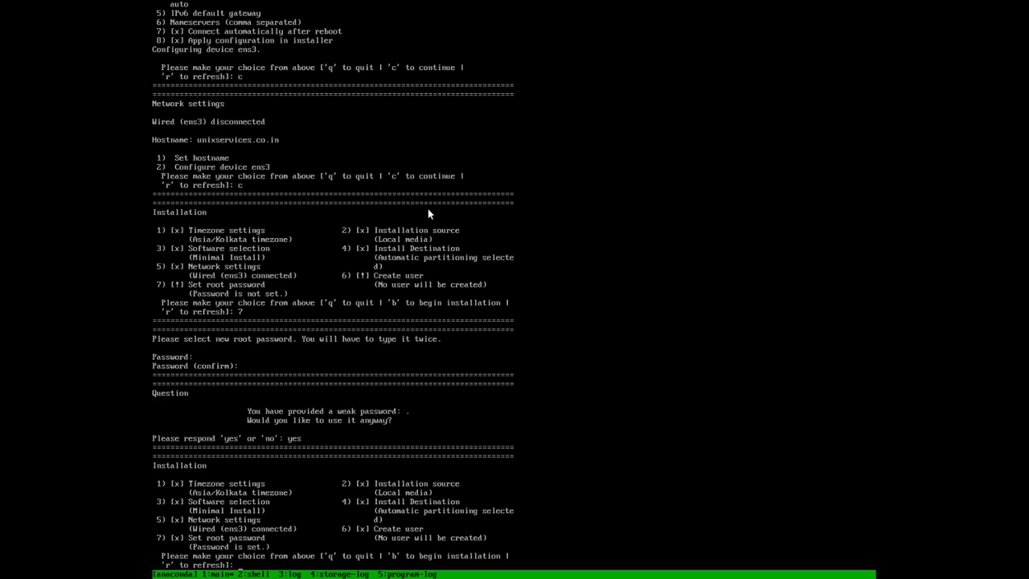
# Step: Begin the installation with the configured settings
pyautogui.write('b')
pyautogui.press('Return')
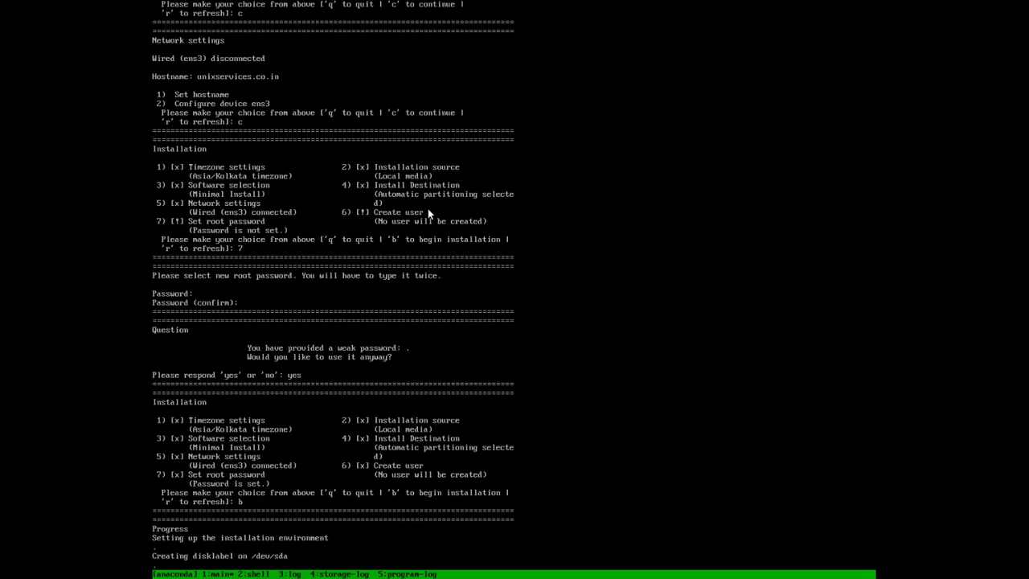